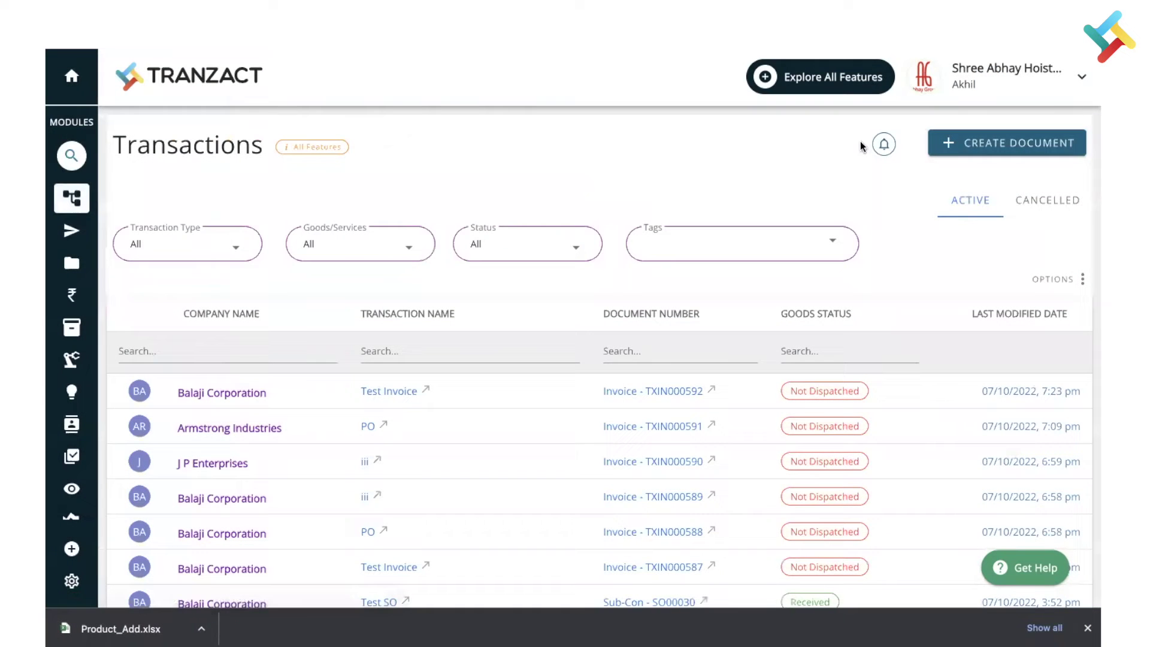
Create a new Tax Invoice from the Create Document menu with buyer Balaji Corporation
click(1017, 147)
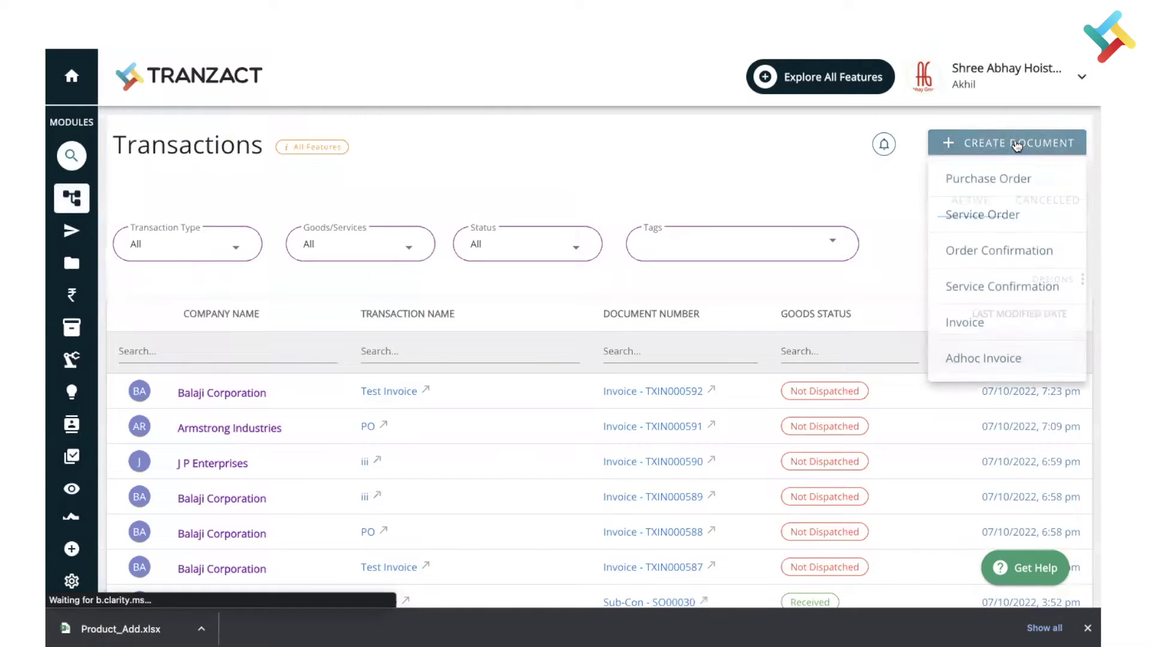
click(985, 334)
click(592, 363)
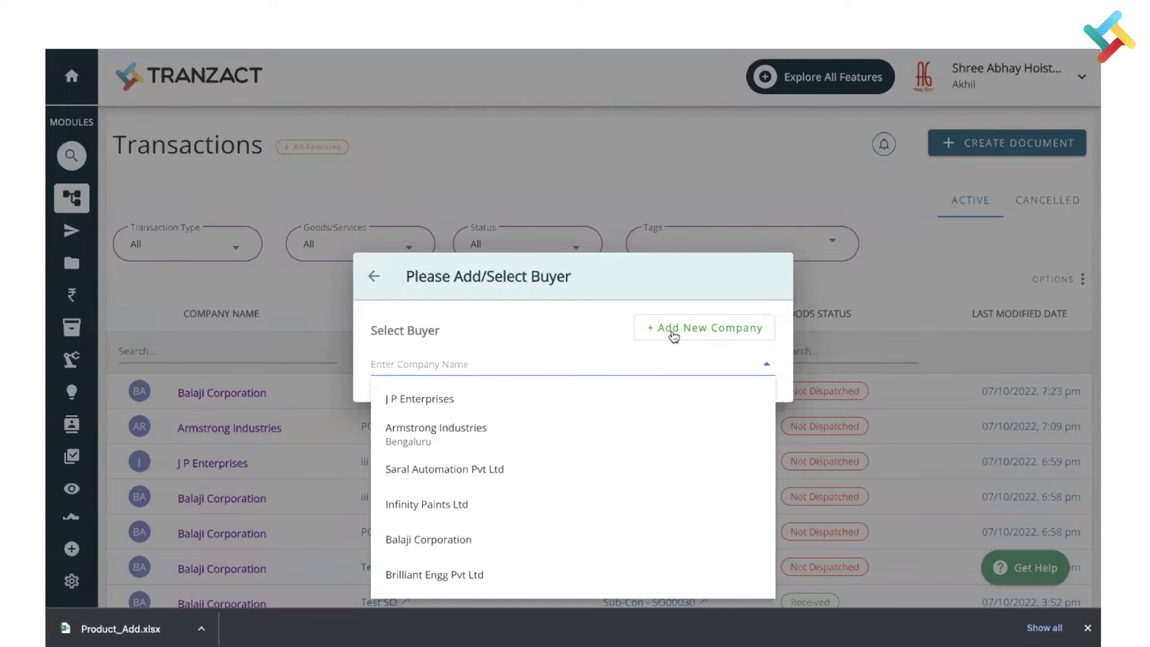
click(467, 540)
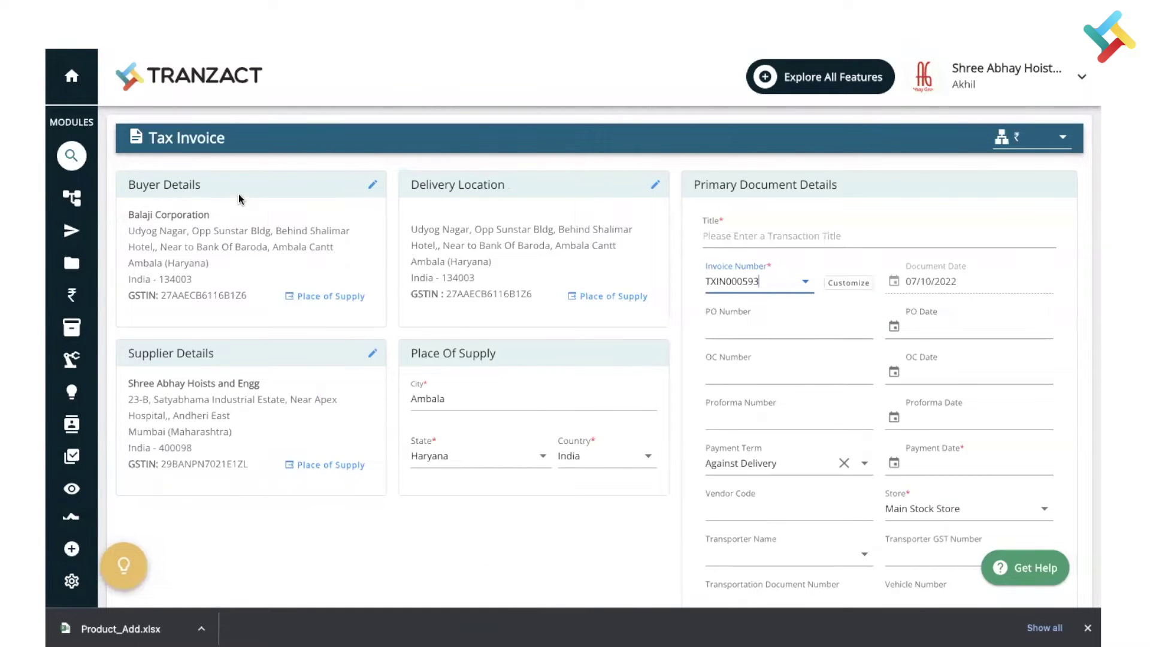
Review the buyer billing and supplier address lists, leaving both unchanged
click(370, 187)
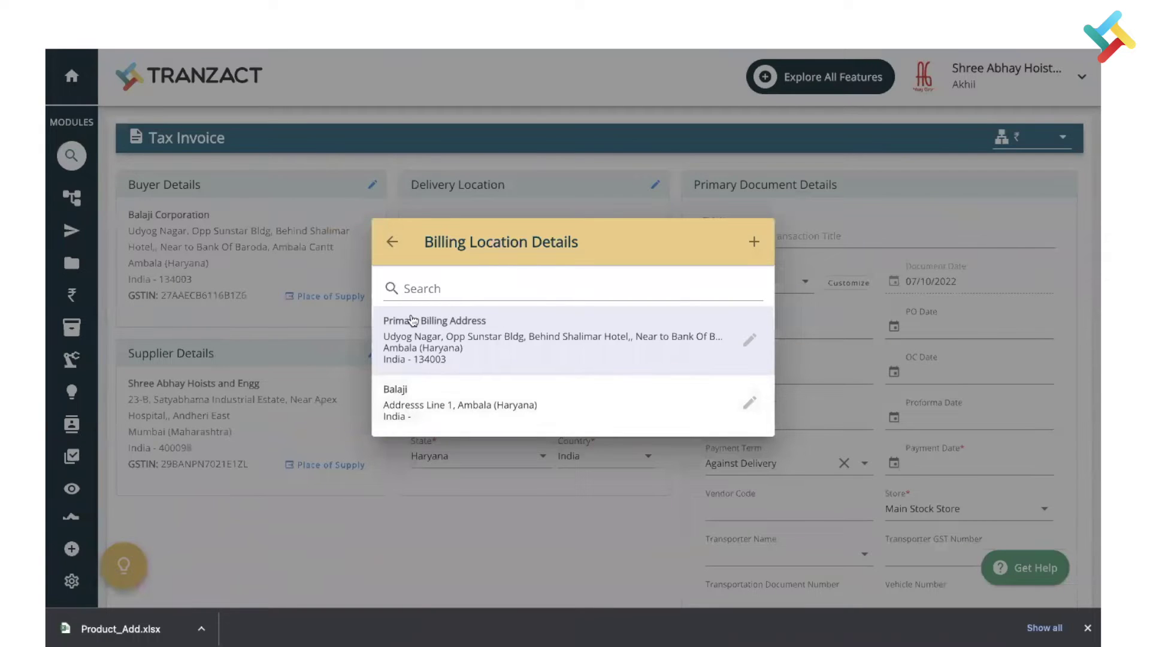
click(395, 246)
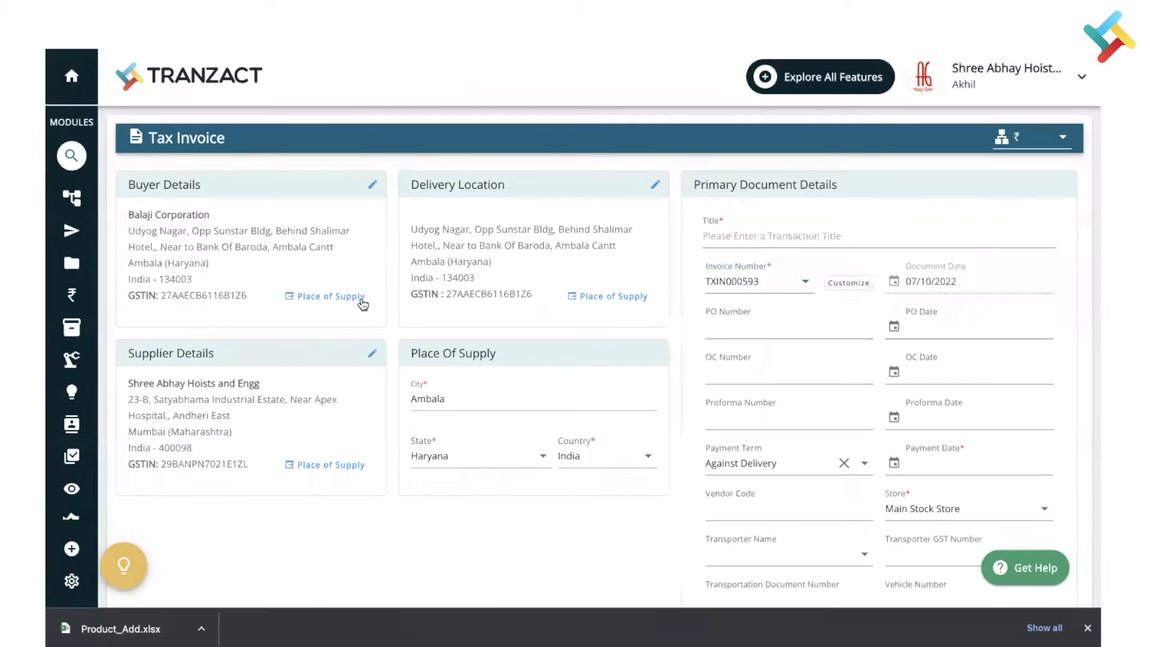
click(368, 357)
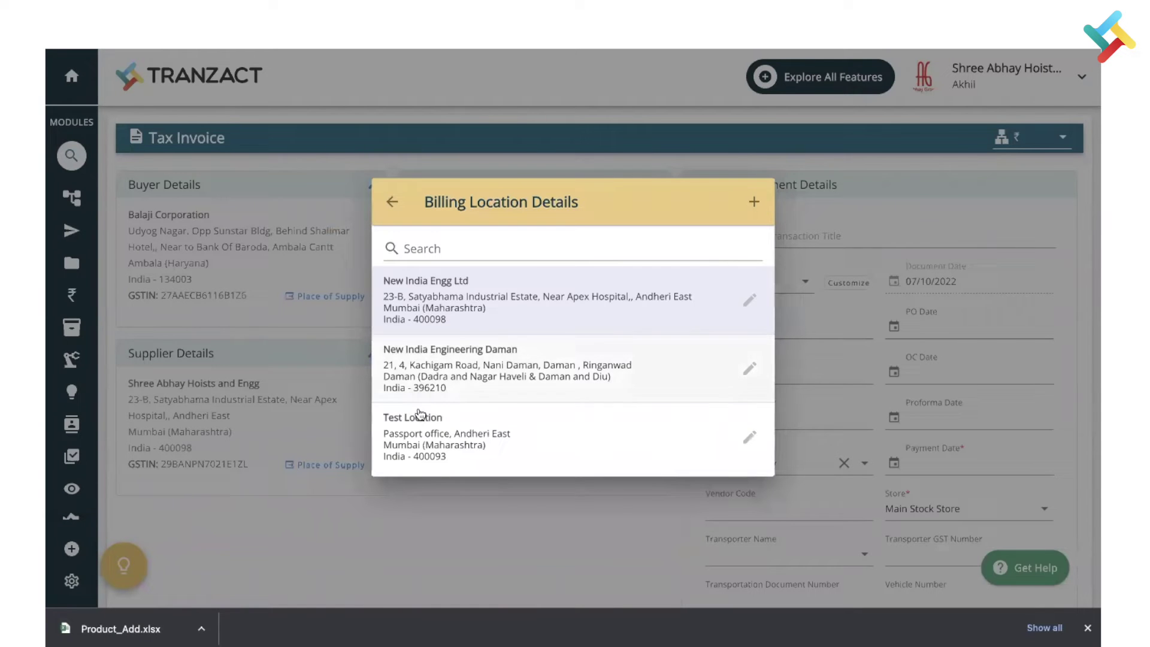
click(392, 202)
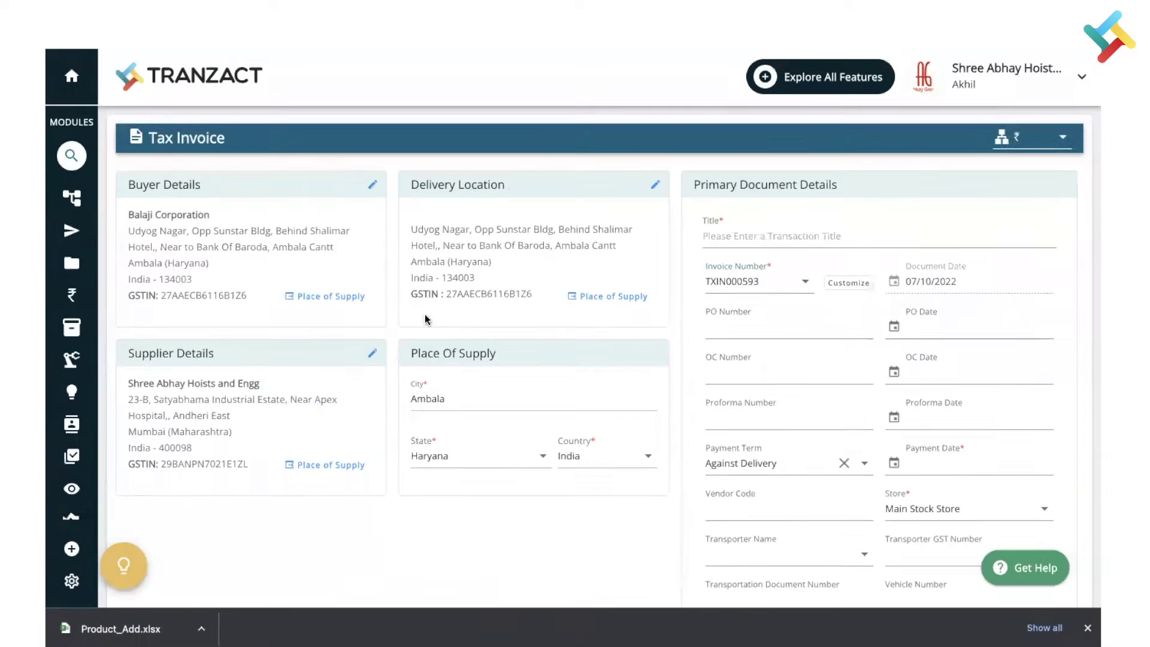
scroll(426, 323, down, 1)
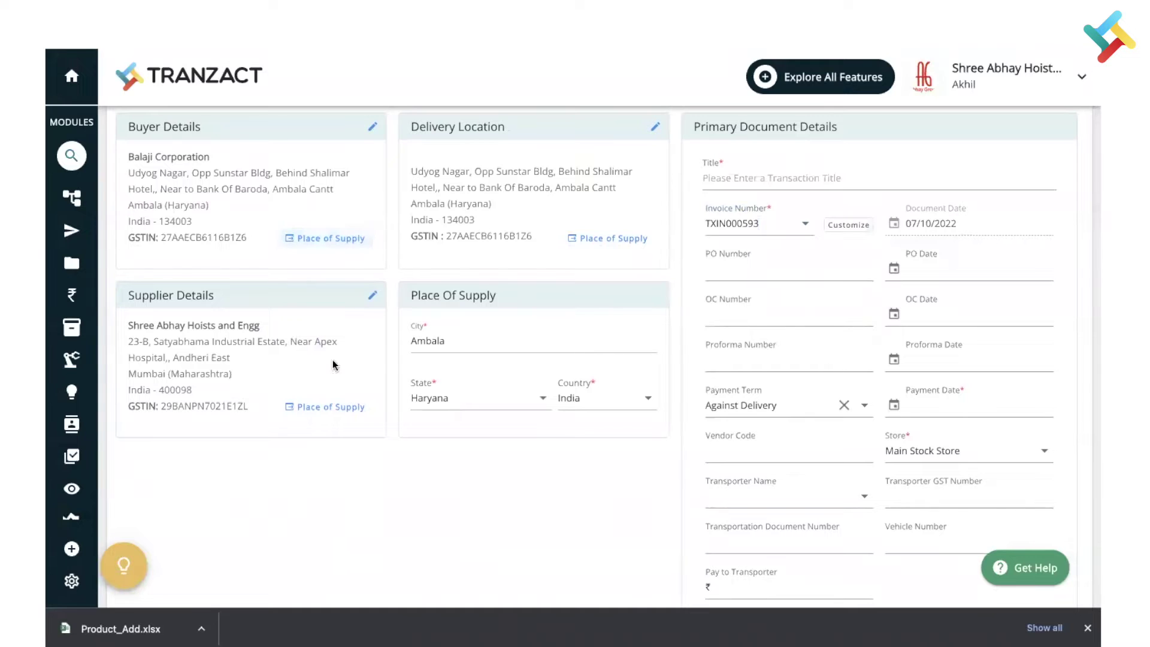
Set the place of supply to Mumbai, Maharashtra
click(332, 411)
click(328, 238)
click(315, 411)
scroll(507, 328, up, 1)
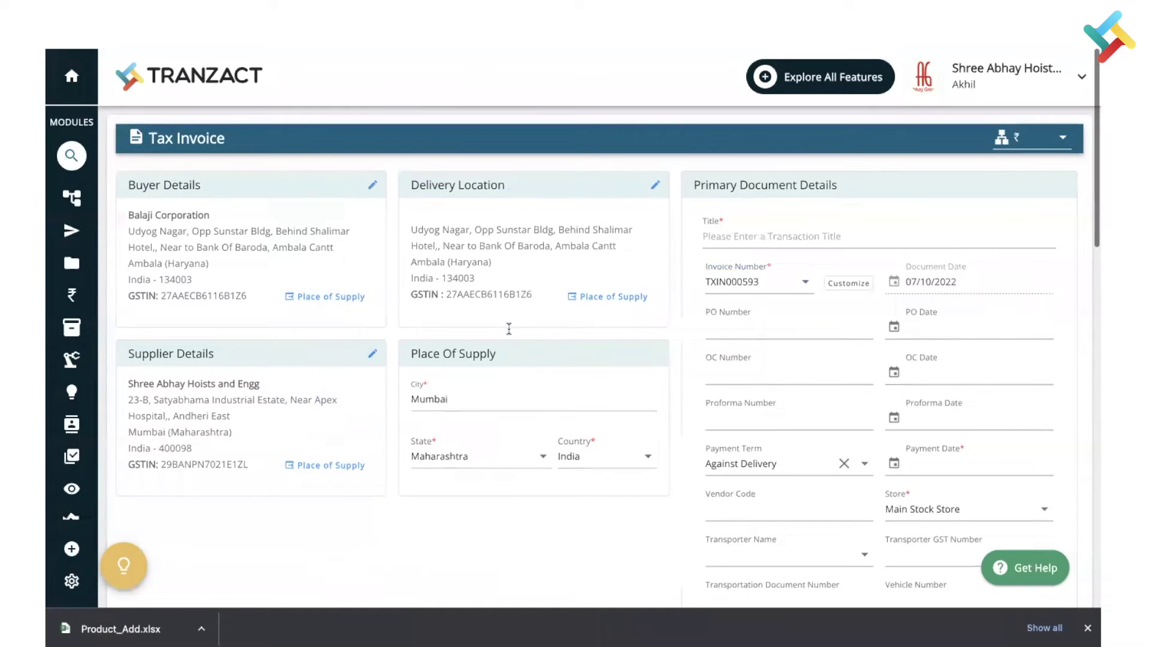
Title the invoice 'Test Invoice' and review the numbering series, keeping TXIN000593
click(762, 233)
text(Test )
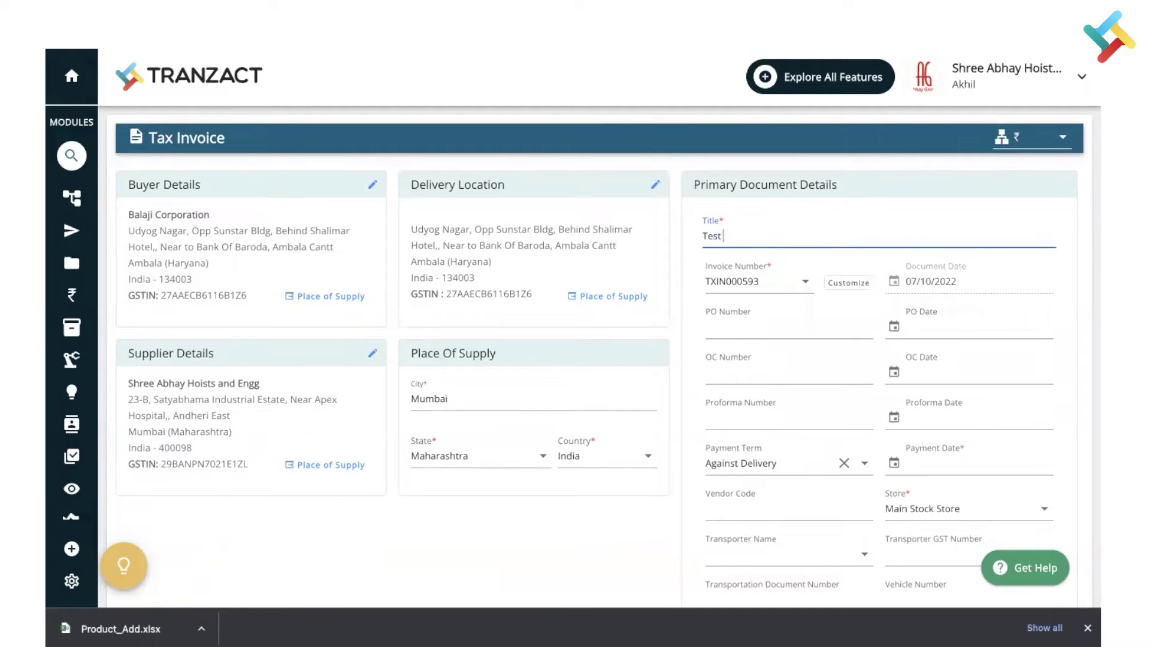
text(Invoice)
click(831, 280)
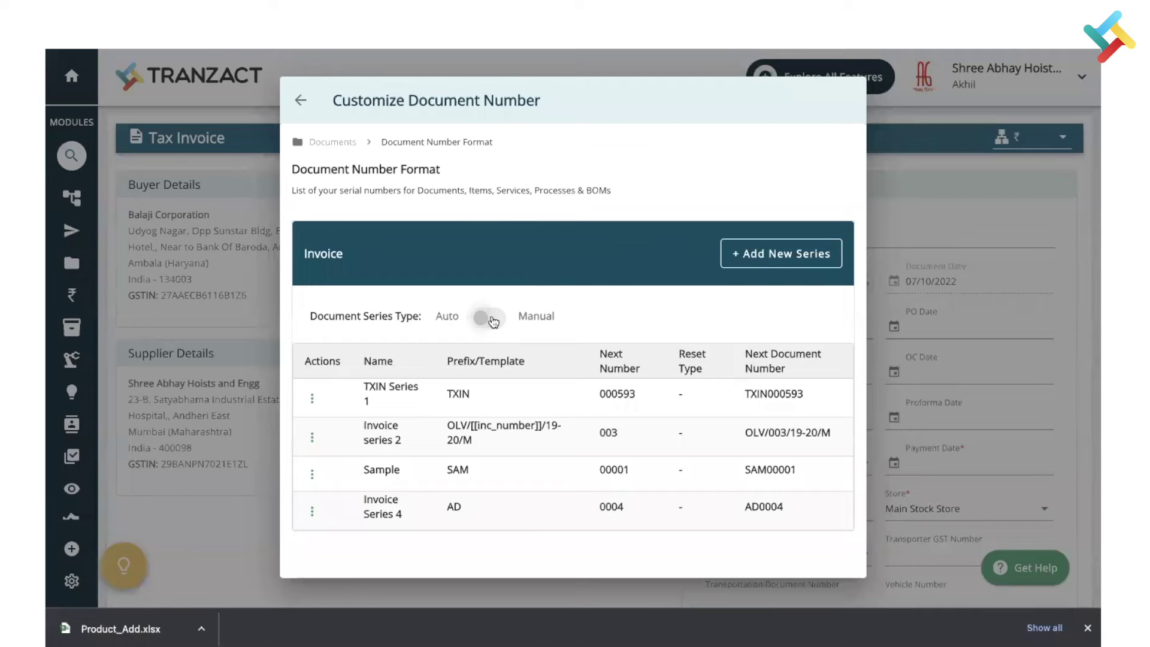
click(300, 100)
scroll(711, 316, down, 1)
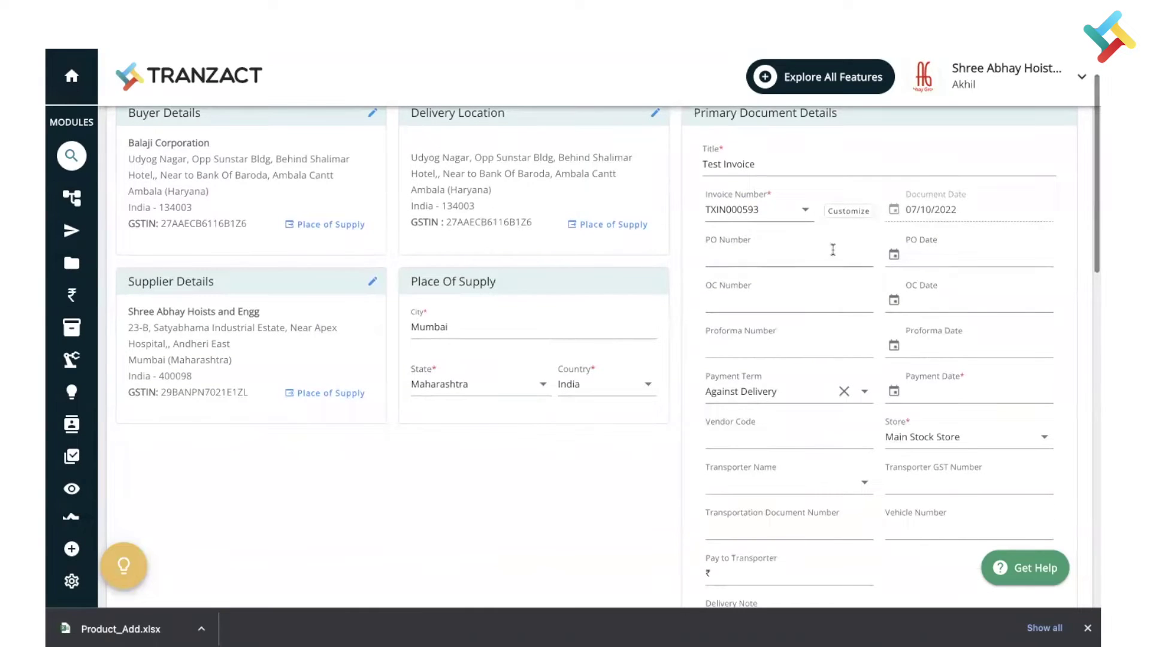
scroll(889, 332, down, 2)
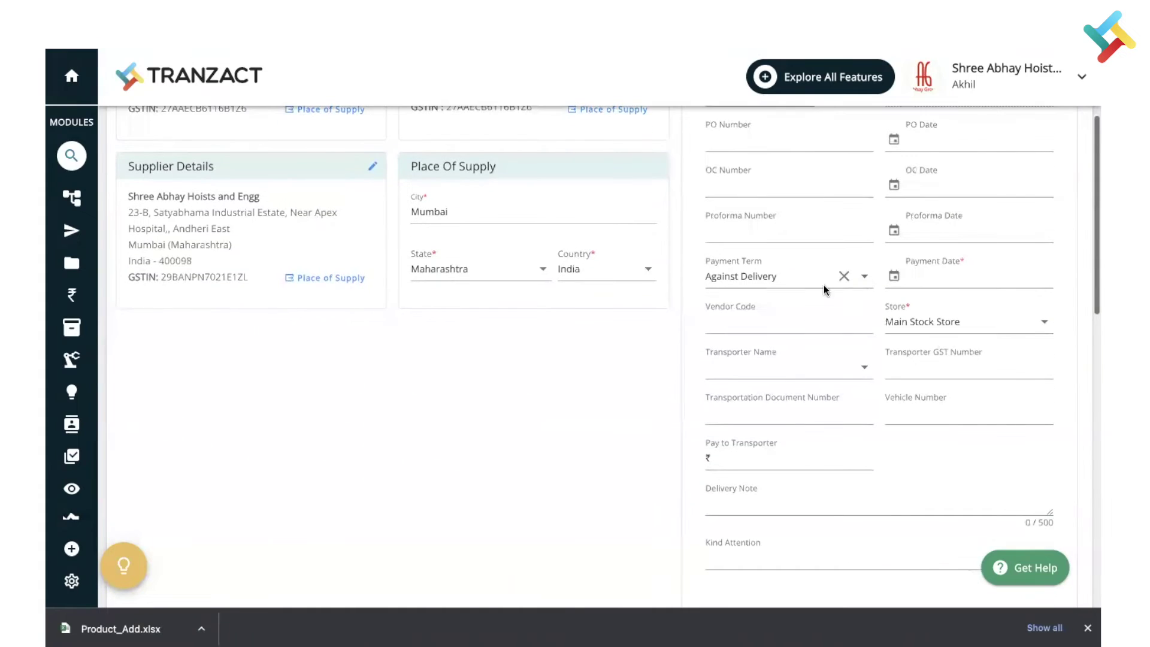
Set the payment term to 25% advance and the payment date to 07/10/2022
click(788, 278)
click(764, 354)
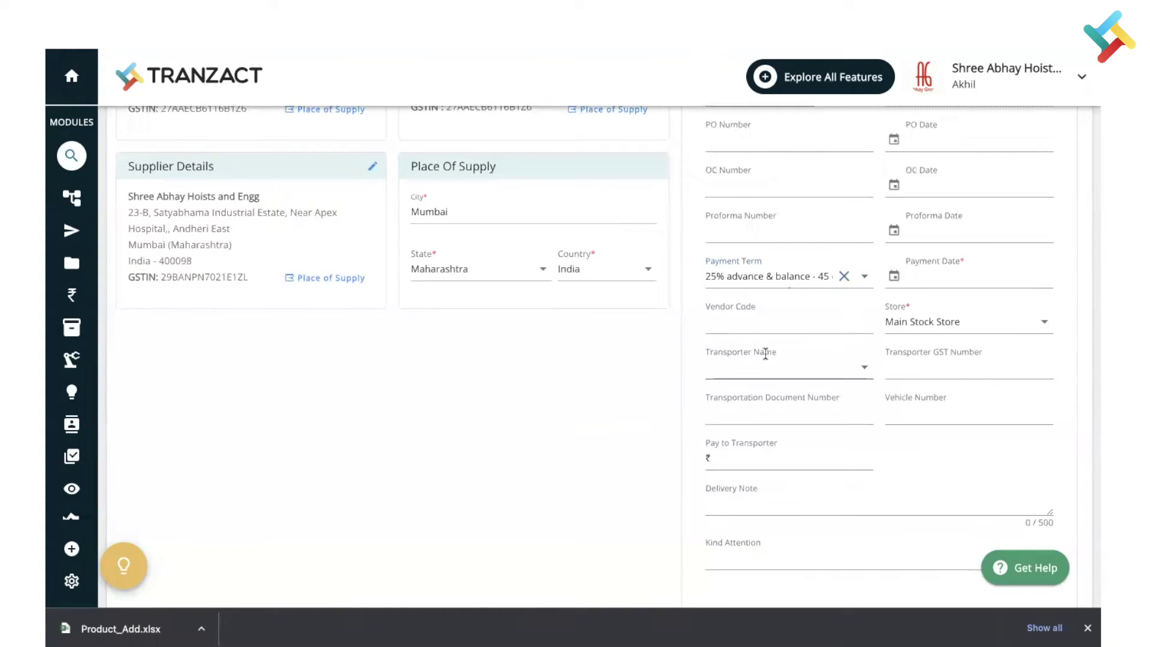
scroll(922, 275, down, 1)
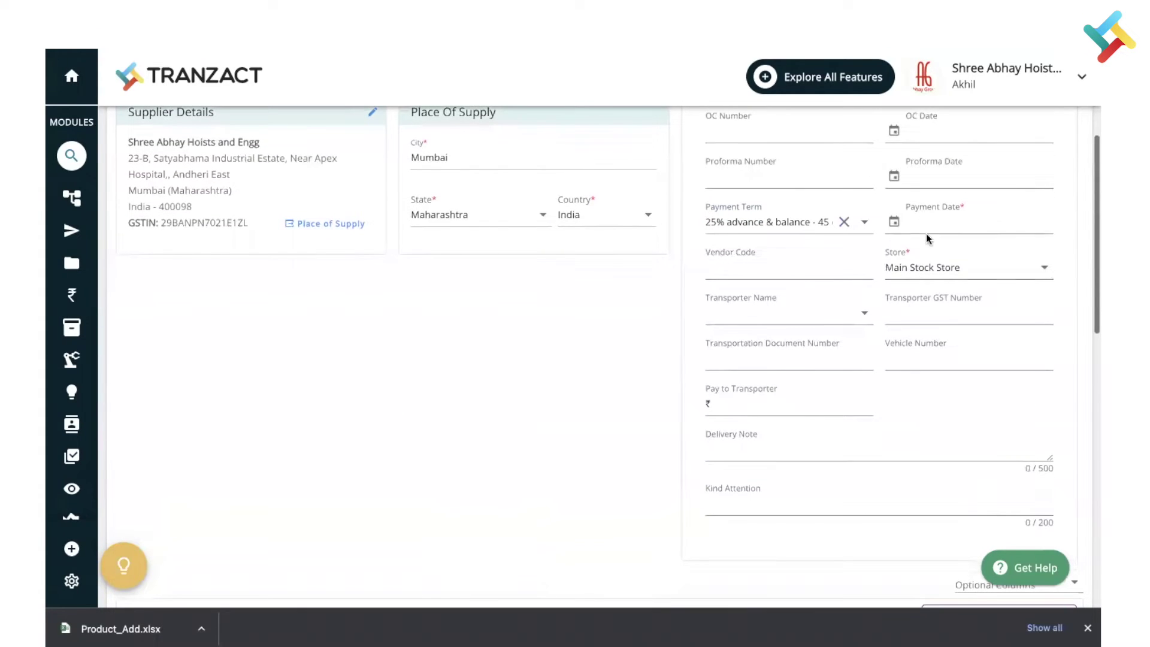
click(922, 220)
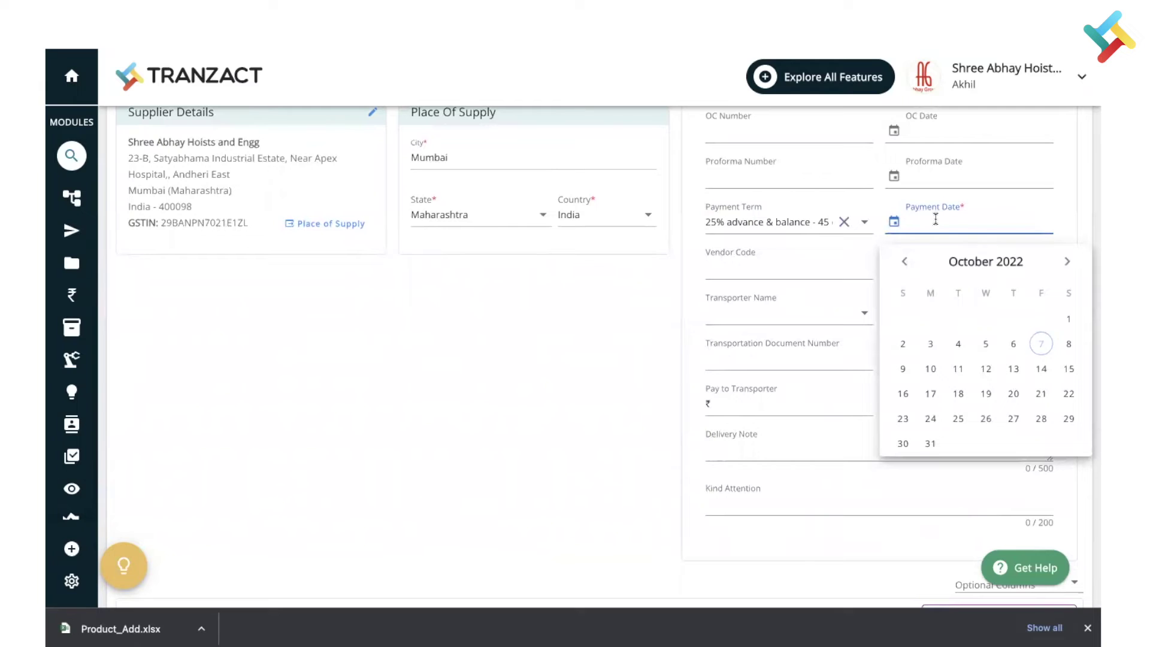
click(1041, 345)
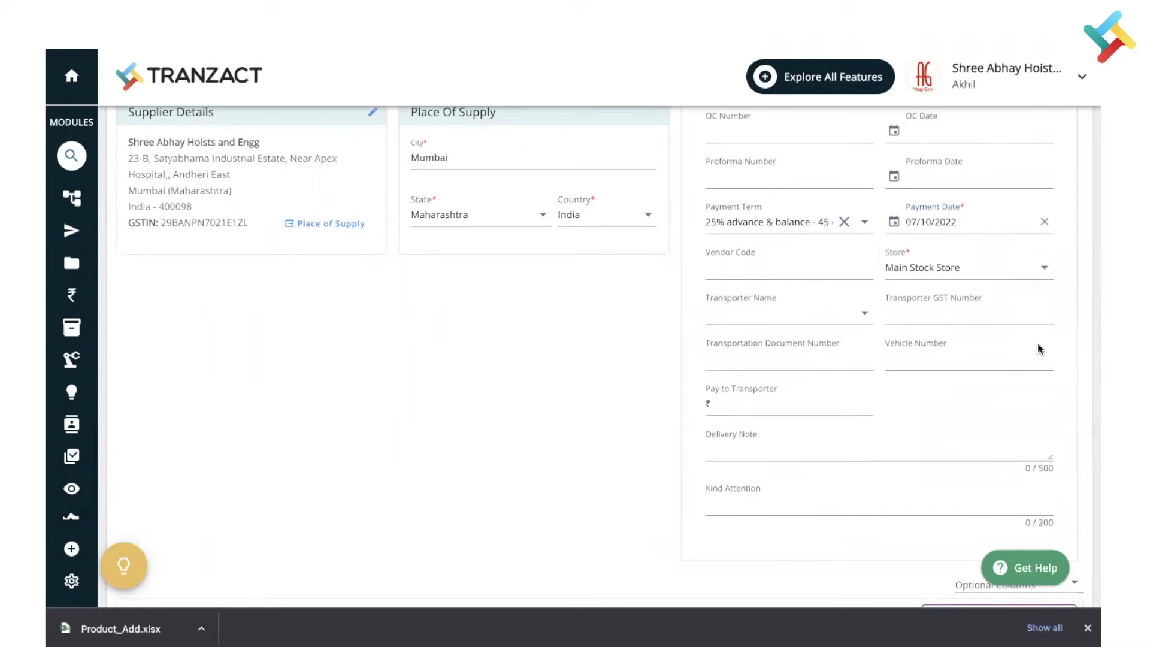
scroll(897, 260, down, 1)
Keep Main Stock Store as the store and choose Demo as the transporter
click(900, 230)
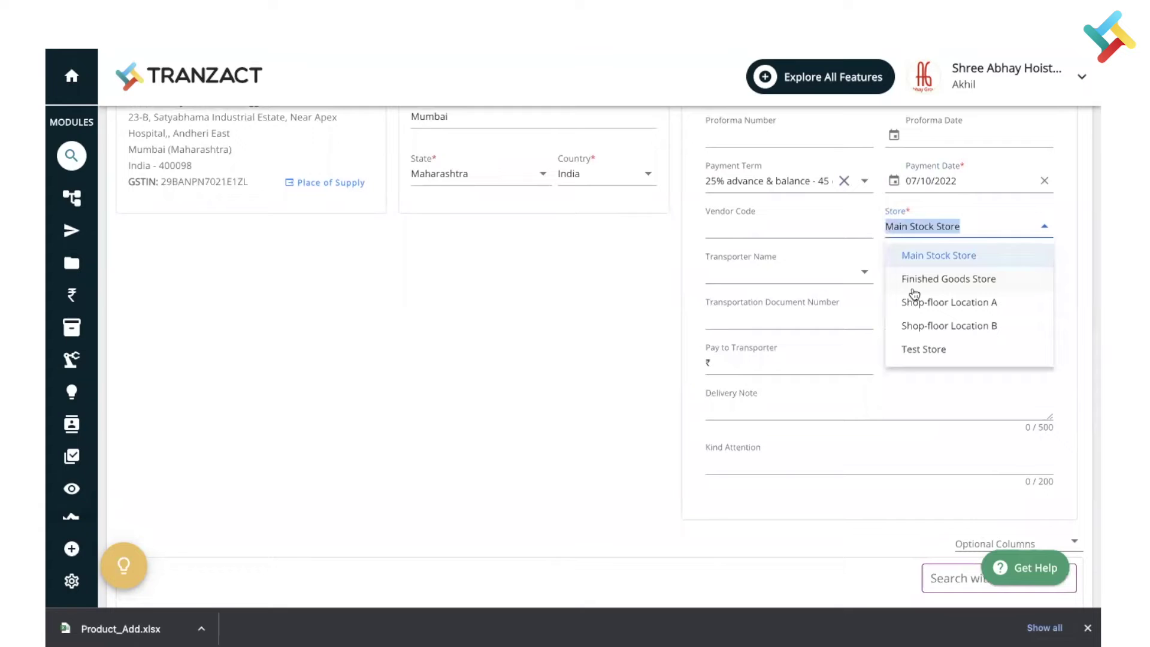
click(910, 255)
scroll(821, 314, down, 1)
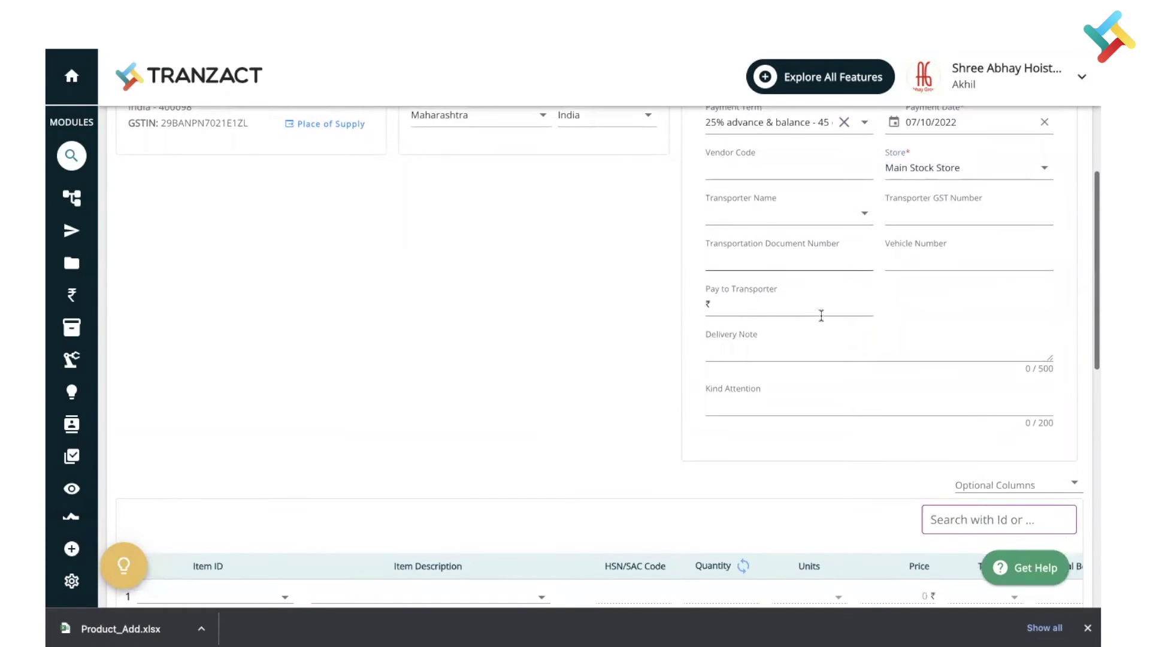
click(805, 212)
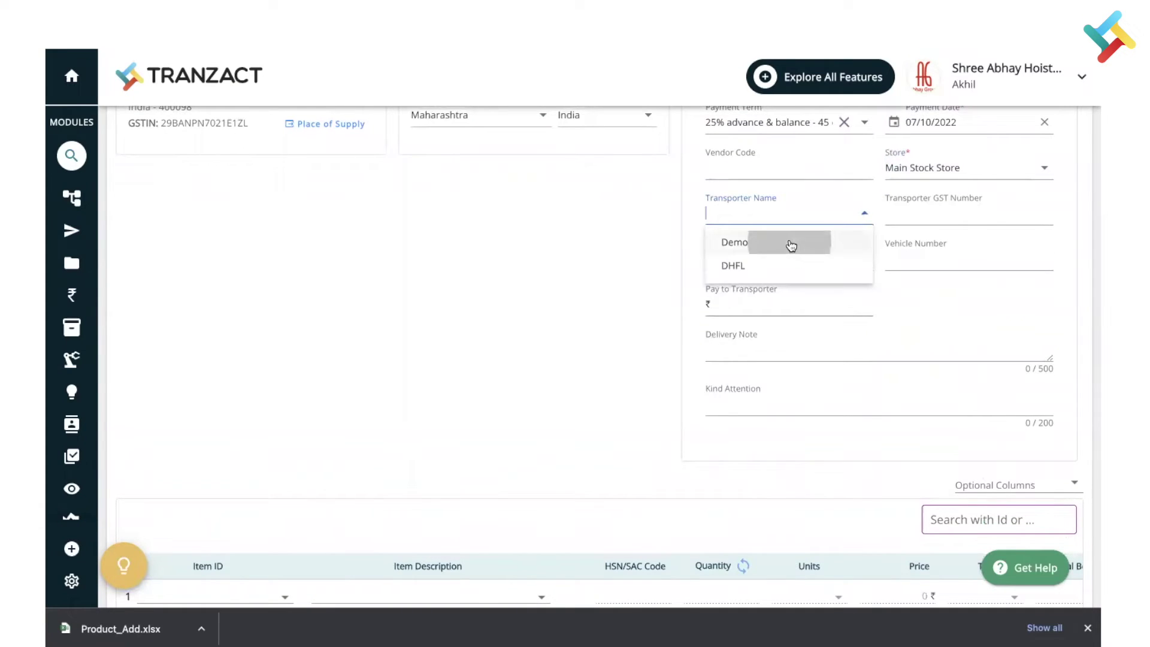
click(787, 242)
scroll(784, 311, down, 1)
scroll(785, 311, down, 1)
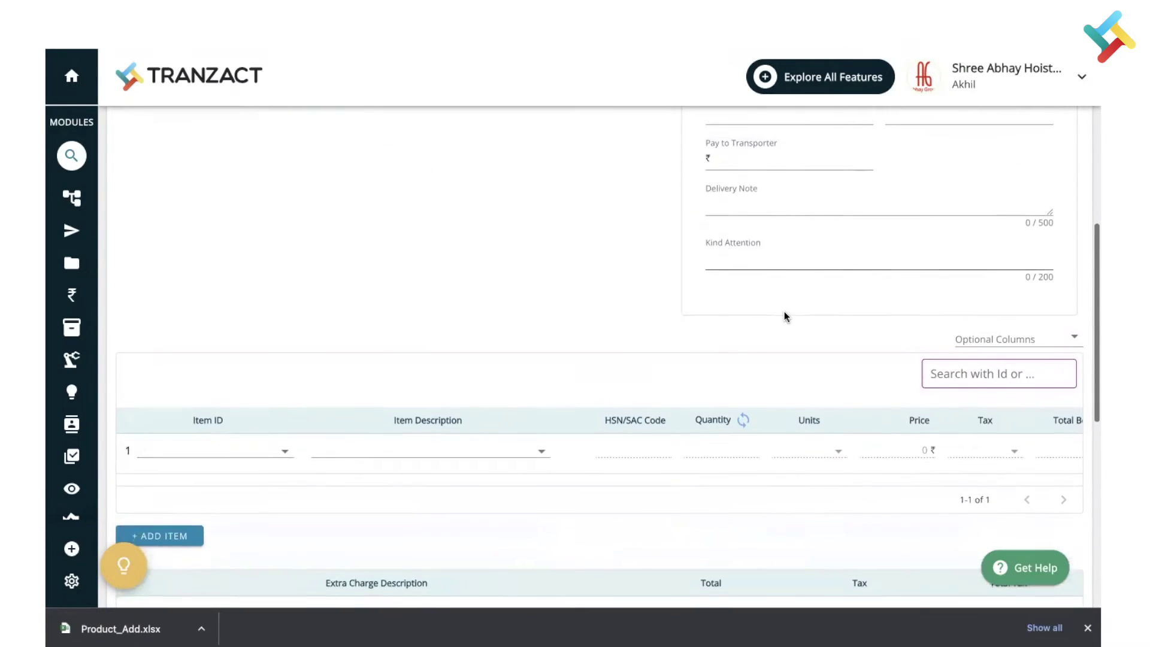
scroll(785, 311, down, 1)
scroll(785, 311, down, 1)
scroll(784, 312, down, 1)
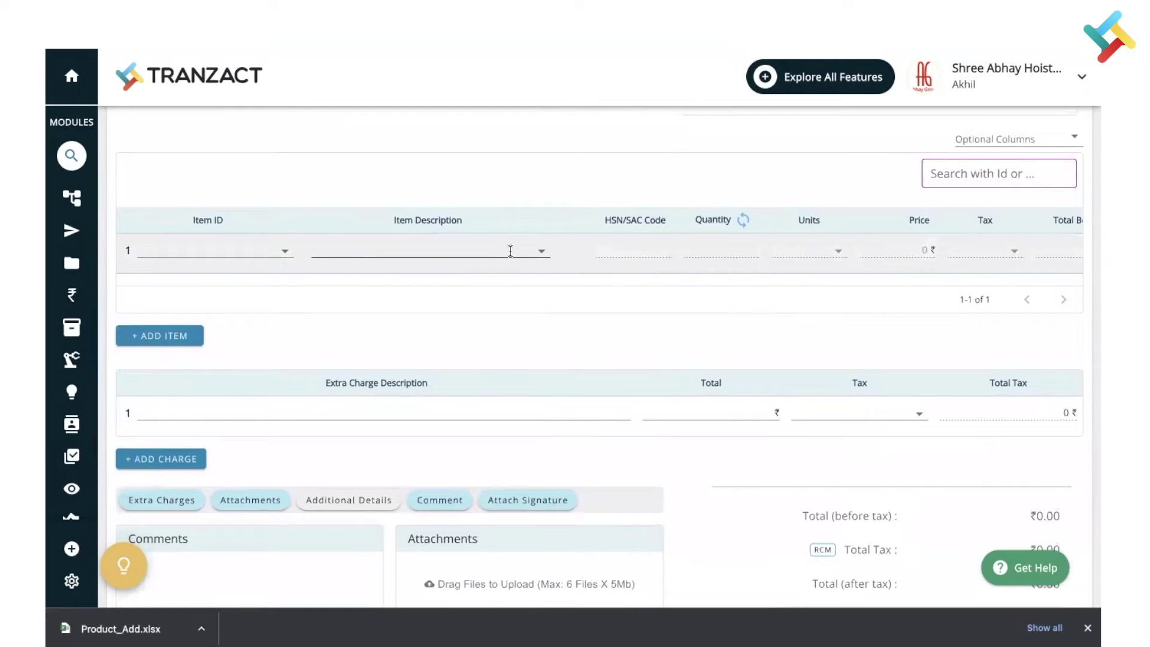
Add Motor Pump (SKU000012) as the first item, quantity 100 in NOS units
click(383, 248)
text(moto)
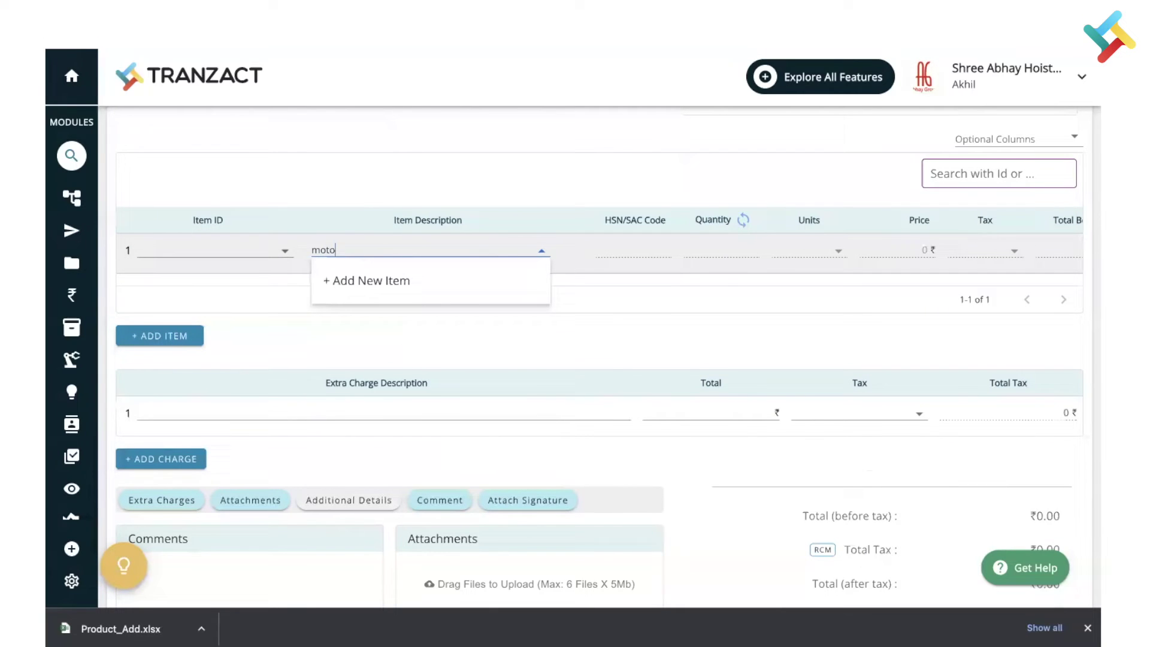
text(r)
click(389, 316)
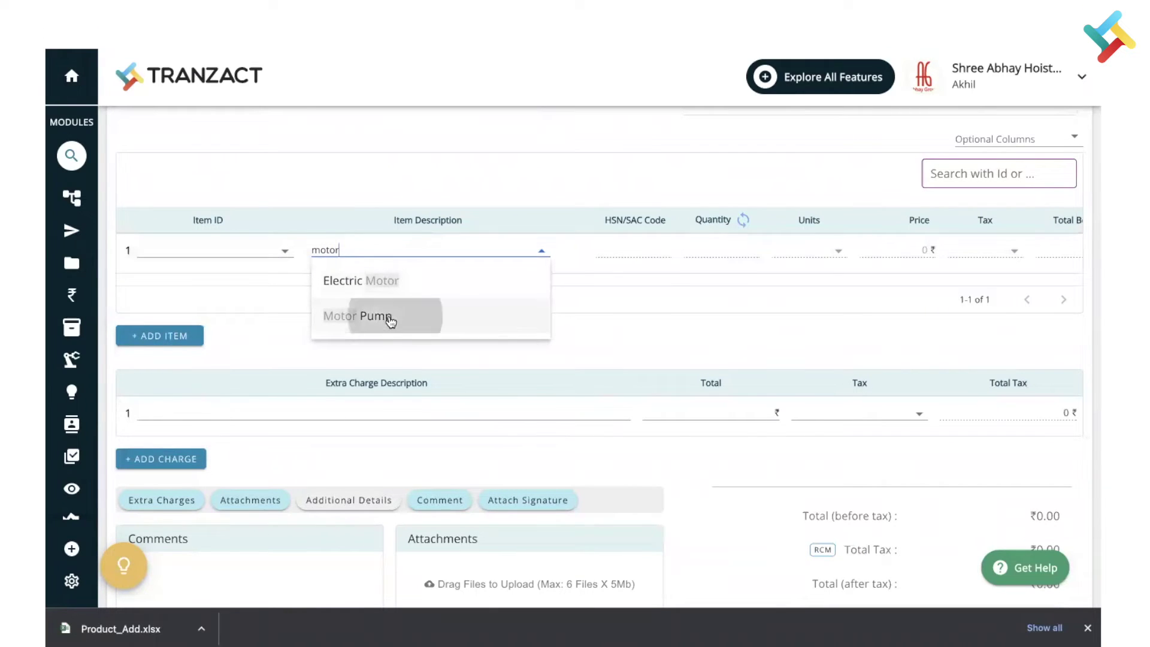
click(635, 248)
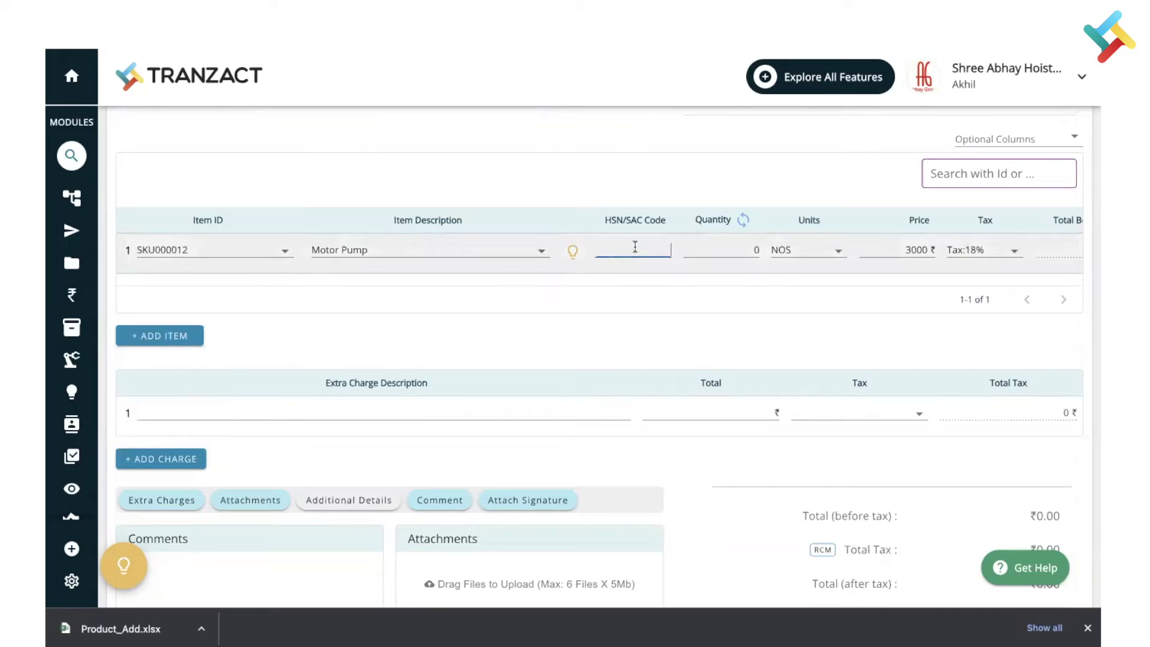
click(736, 253)
text(1)
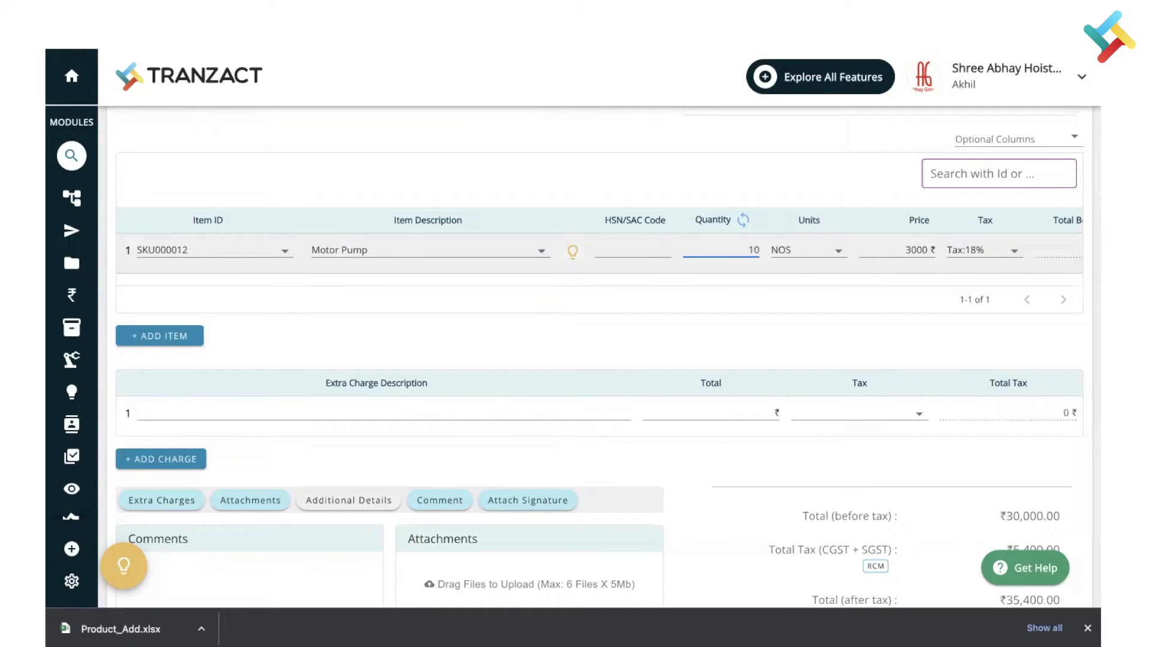
text(0)
click(806, 292)
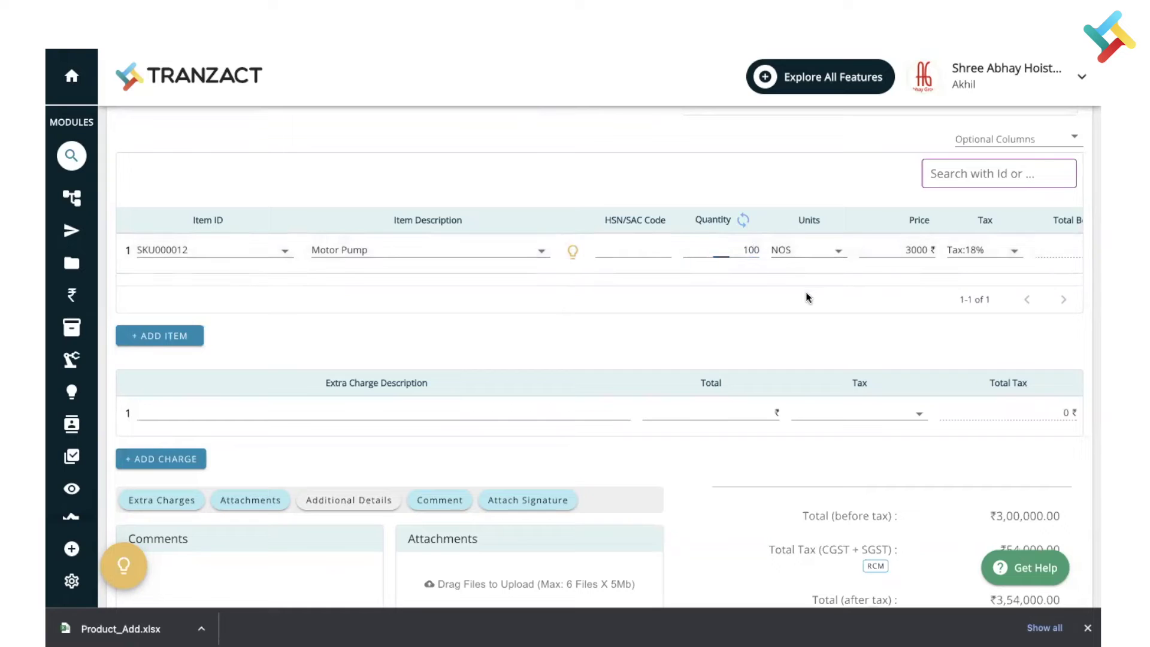
click(834, 251)
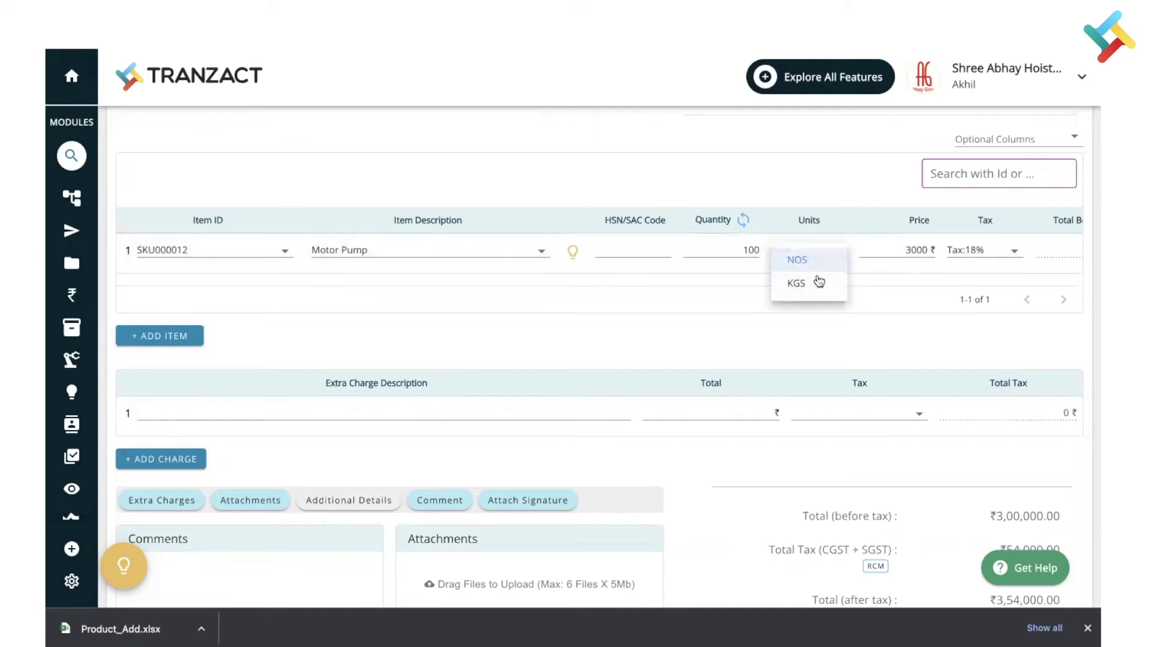
click(814, 260)
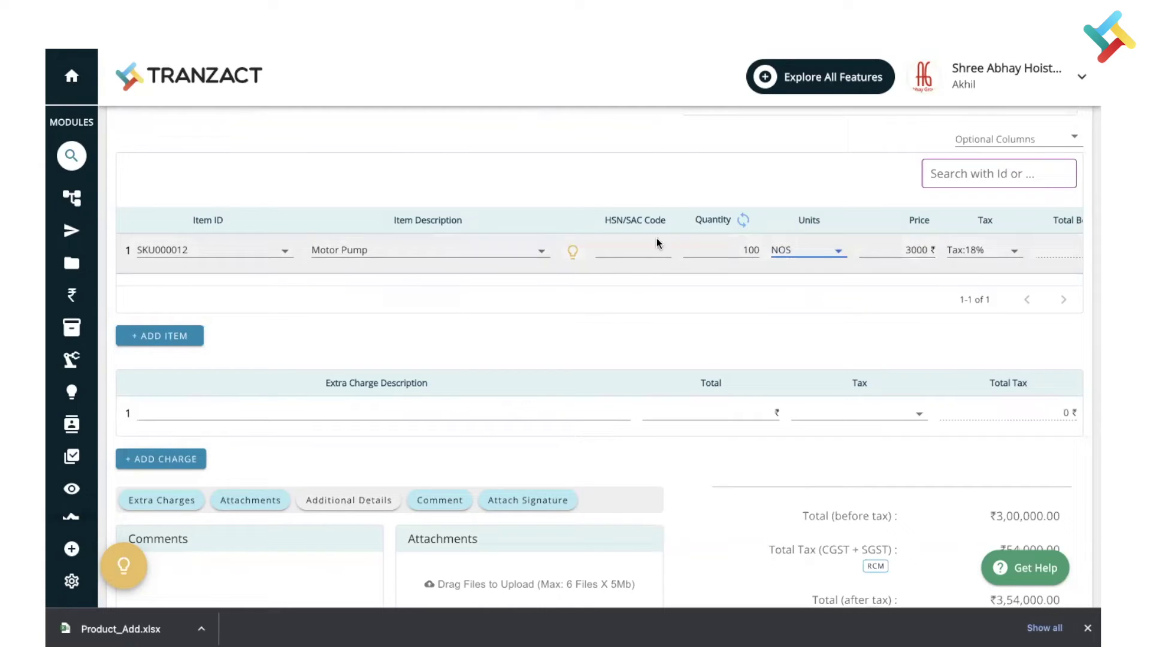
Set the Motor Pump unit price to 3500 and keep 18% tax
click(916, 249)
key(BackSpace)
key(BackSpace)
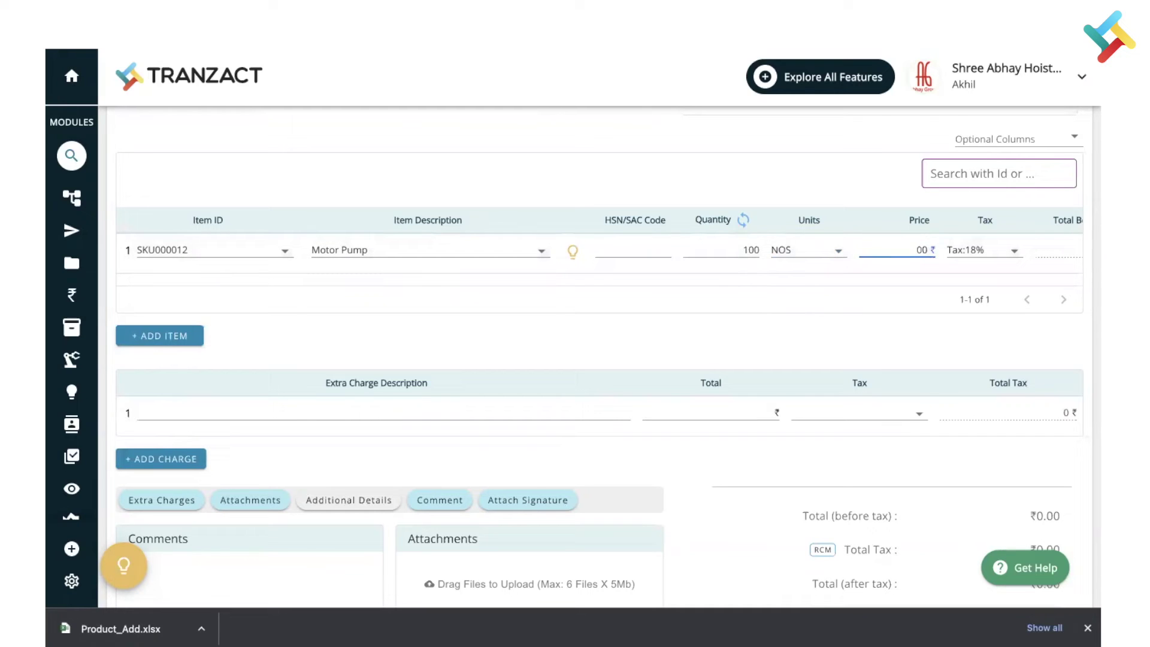
text(35)
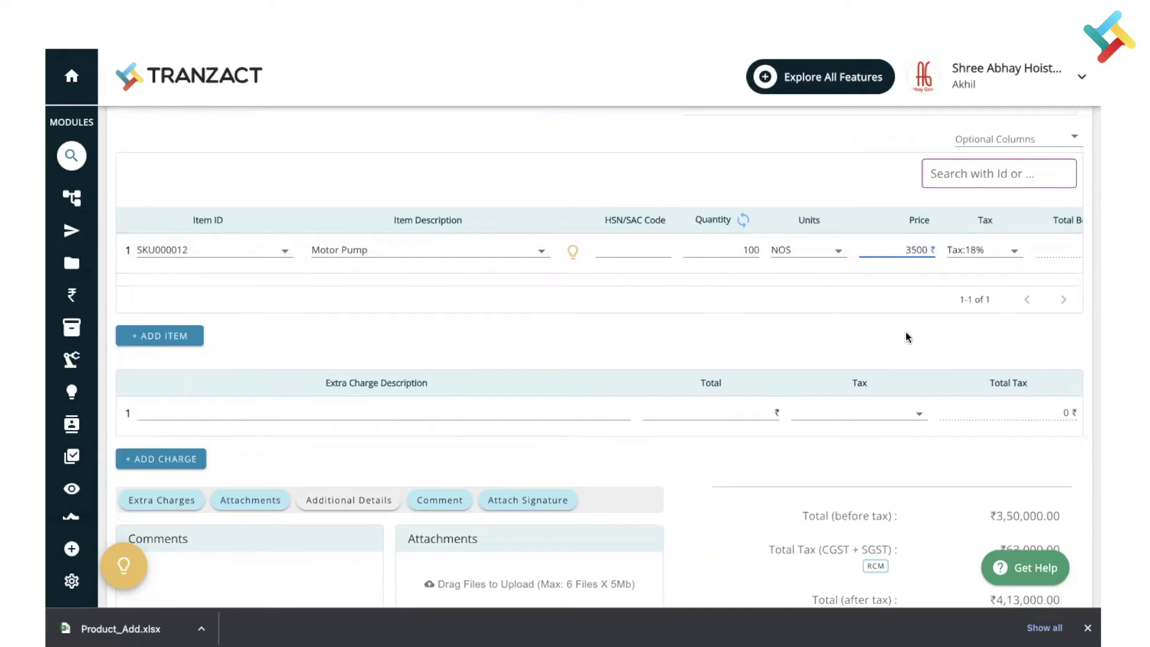
click(983, 254)
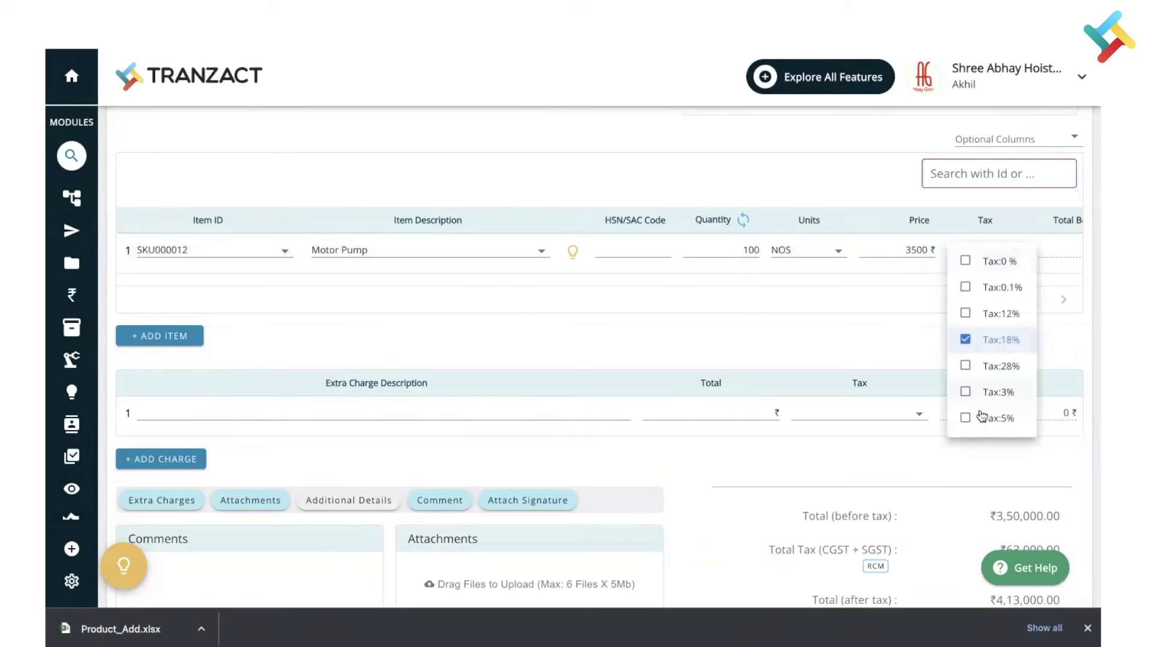
click(1014, 219)
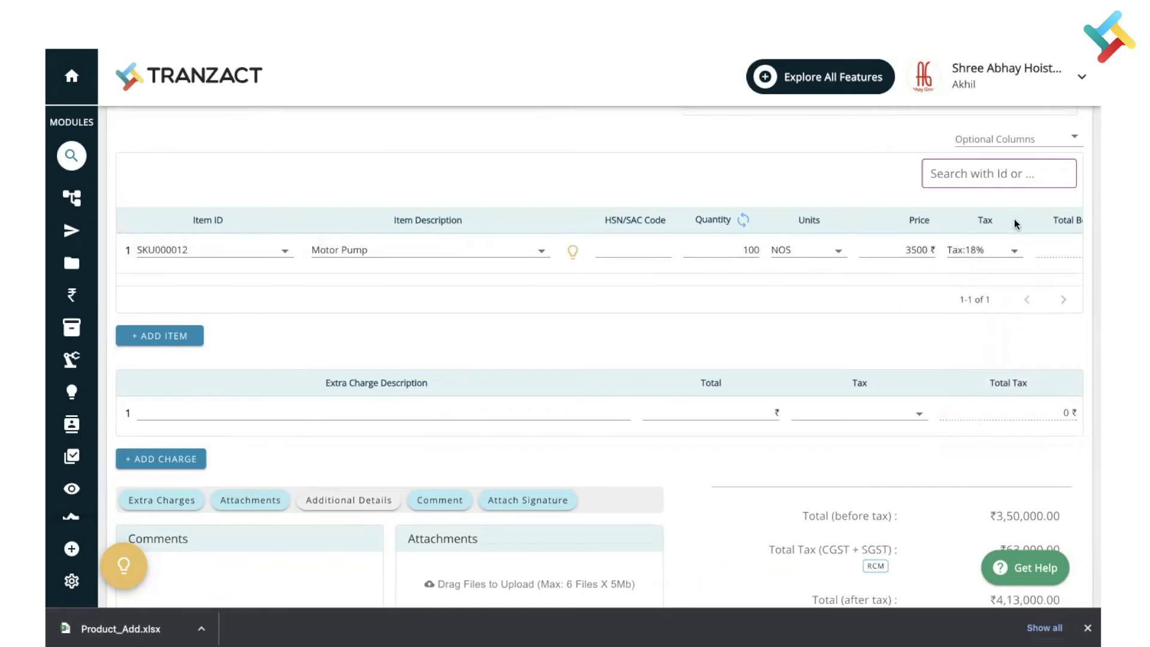
scroll(1007, 258, up, 1)
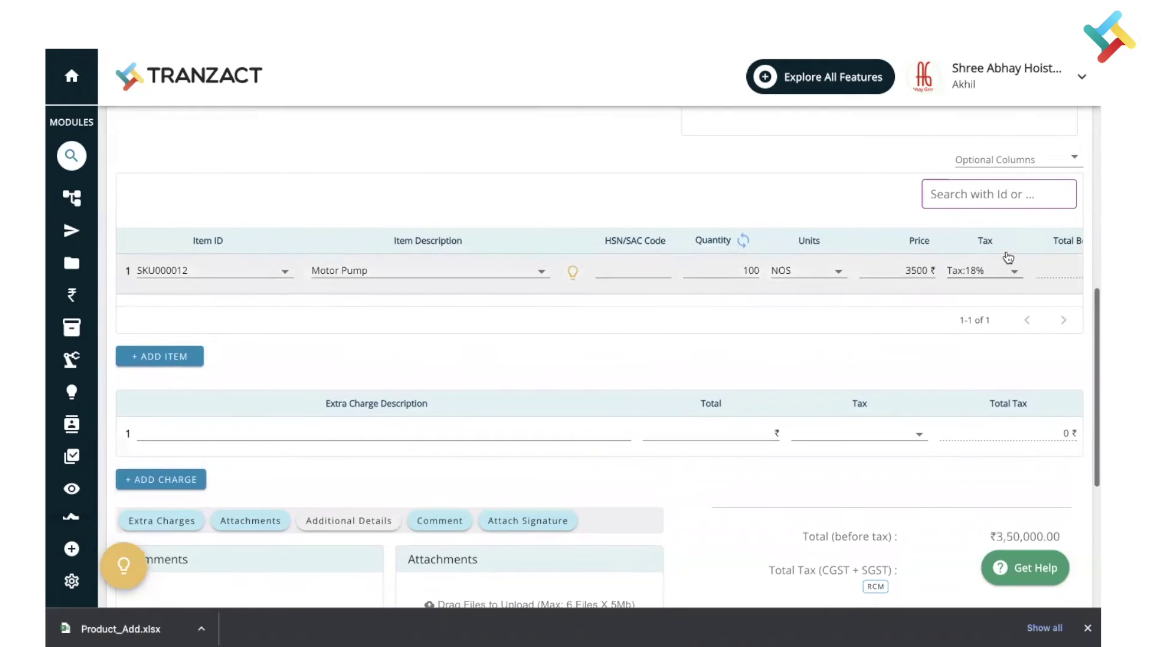
click(996, 159)
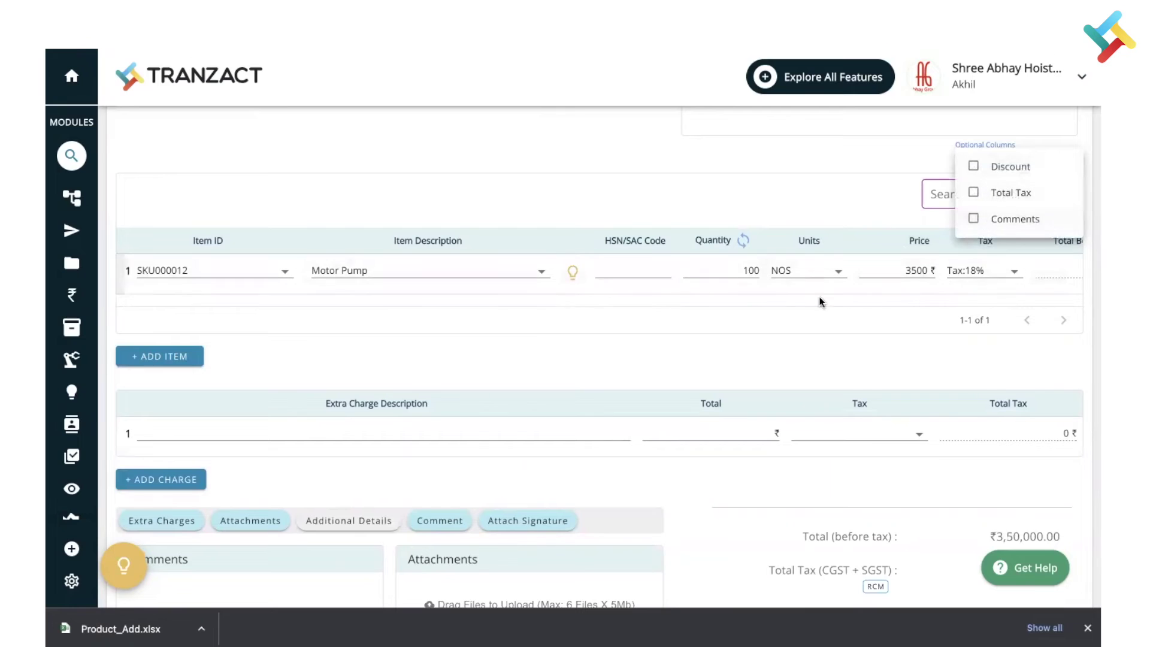
click(761, 368)
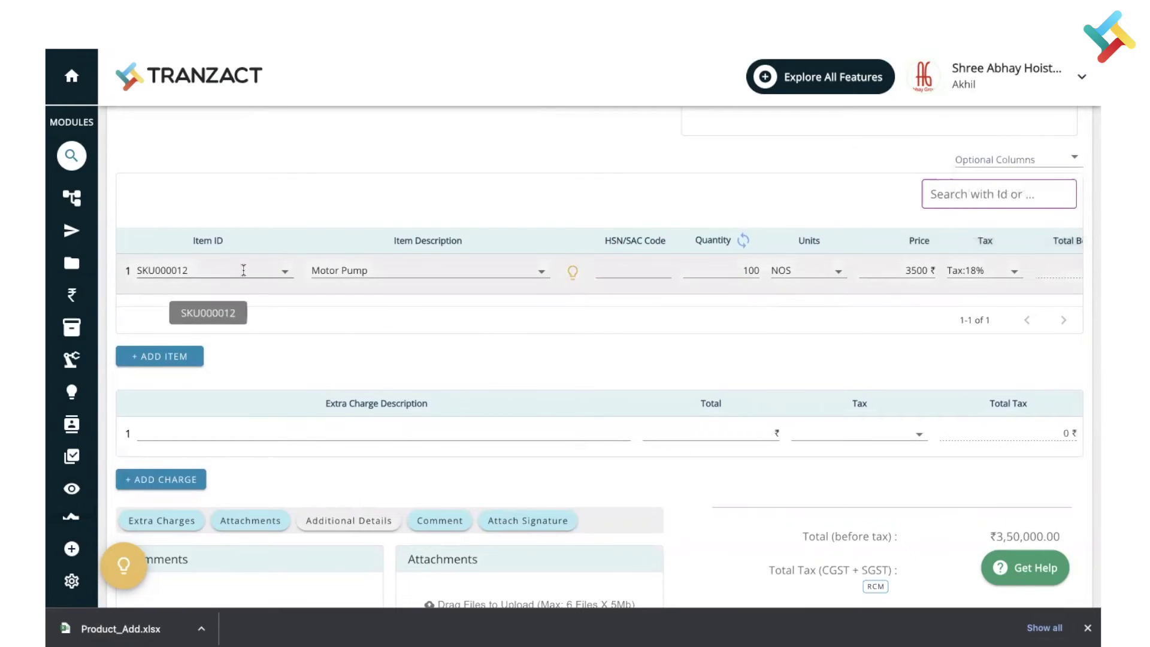
click(185, 356)
click(170, 397)
click(168, 437)
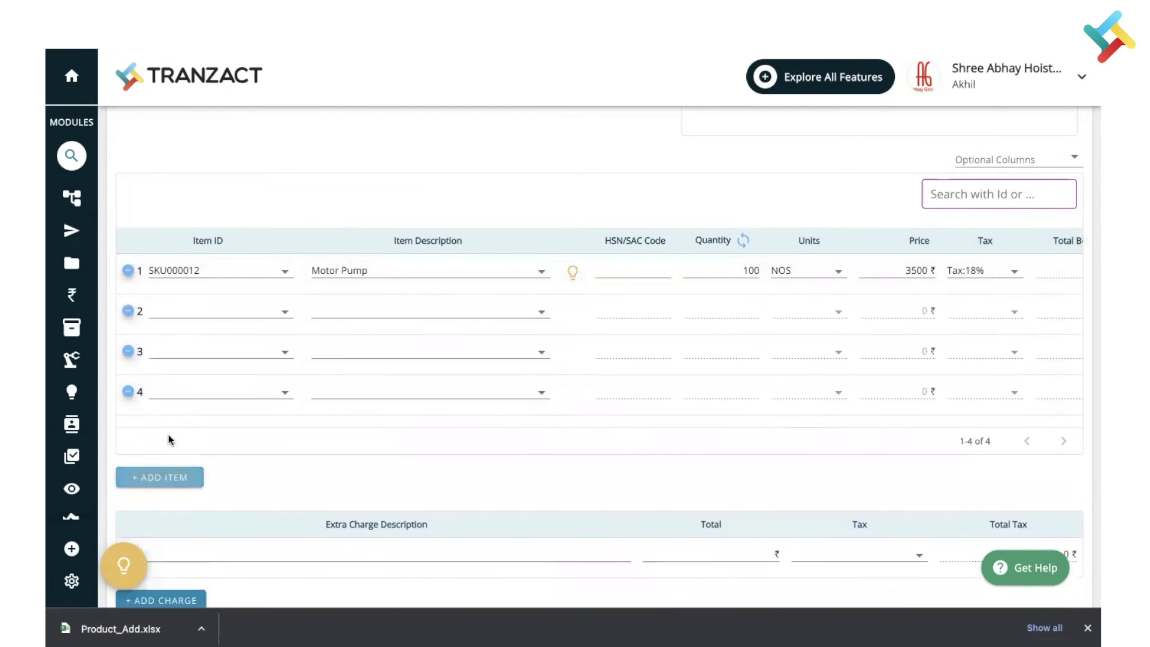
click(129, 393)
click(129, 352)
click(129, 311)
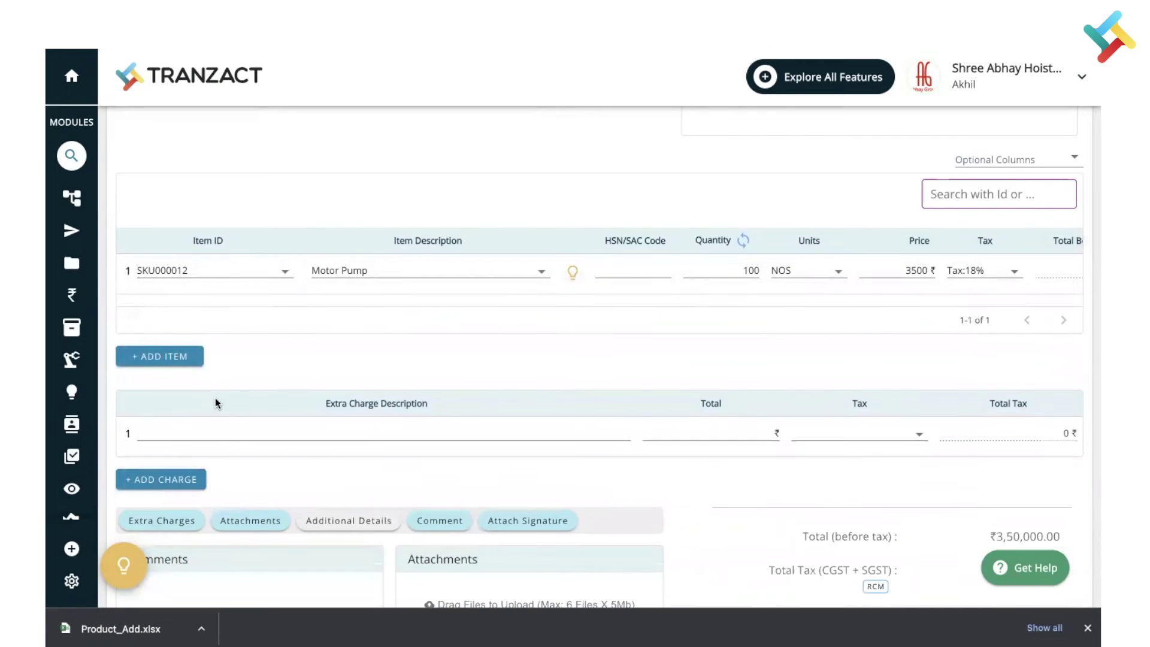
scroll(215, 399, down, 2)
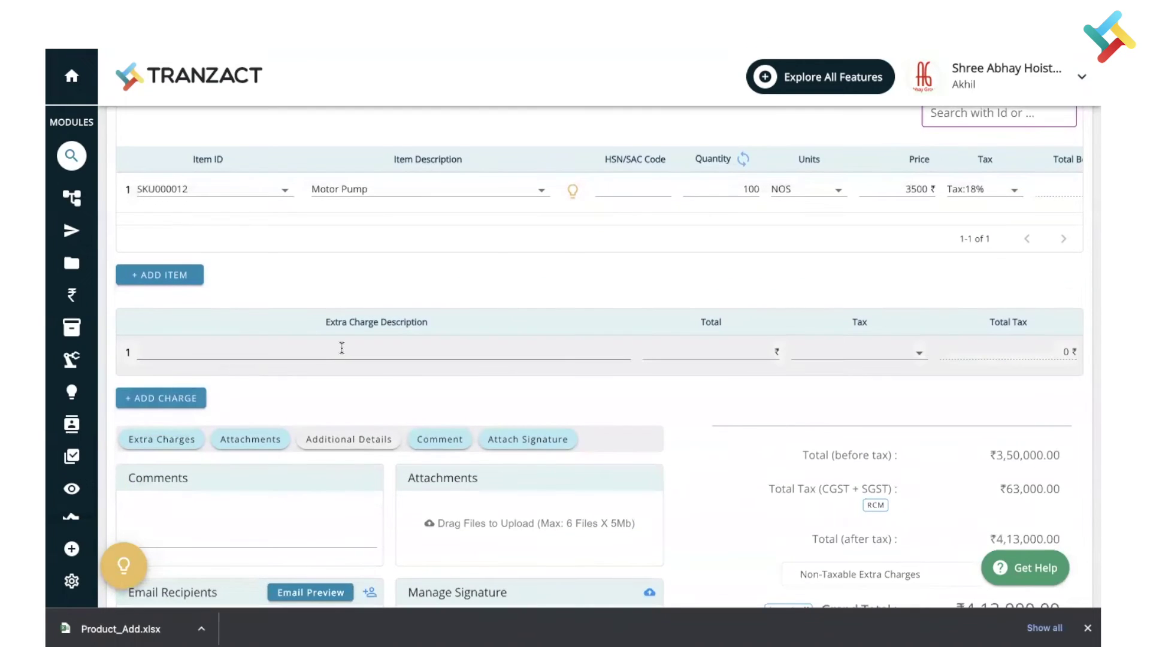
scroll(342, 351, down, 1)
scroll(341, 355, down, 1)
Toggle Extra Charges off and back on, then enable Additional Details
click(153, 328)
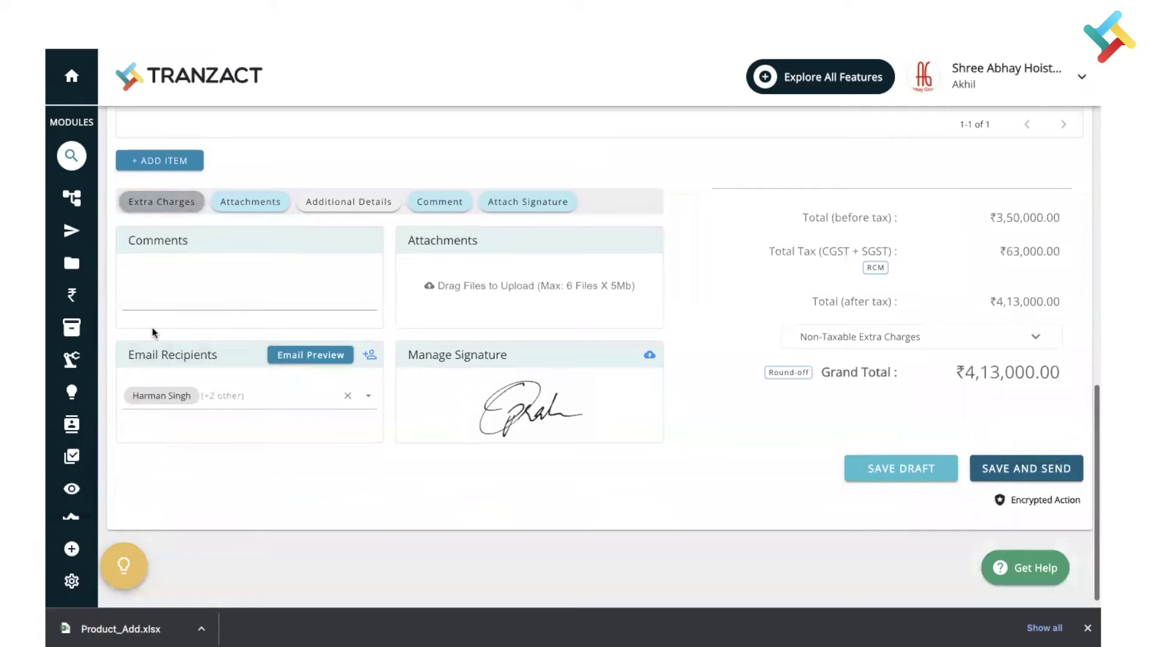
click(181, 202)
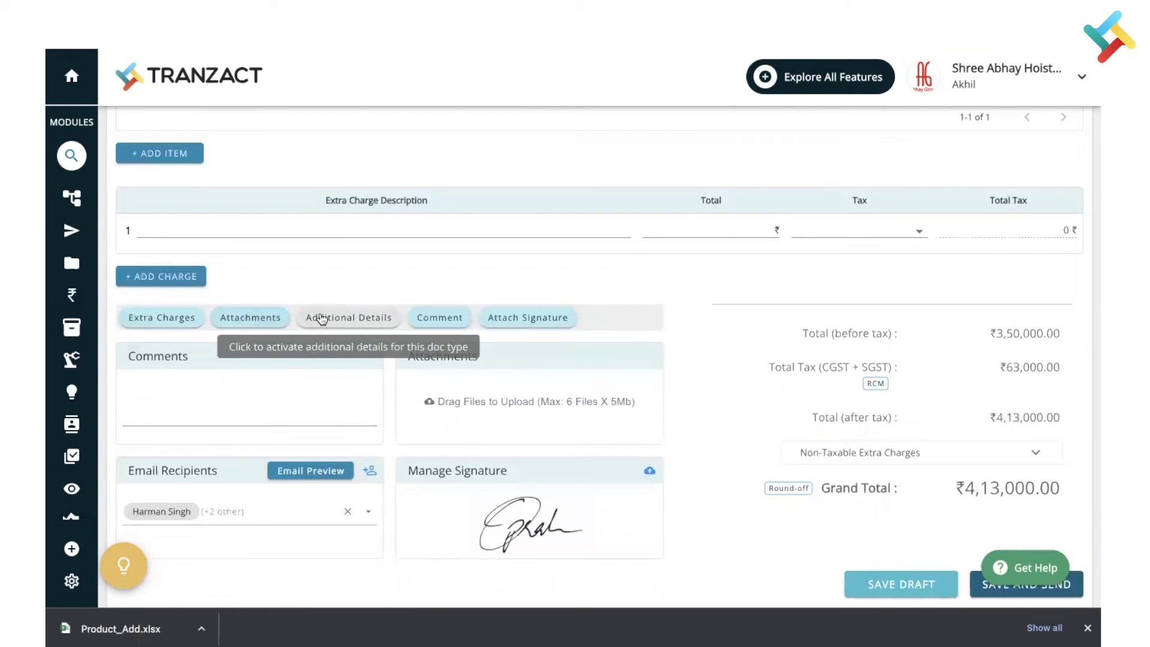
click(321, 320)
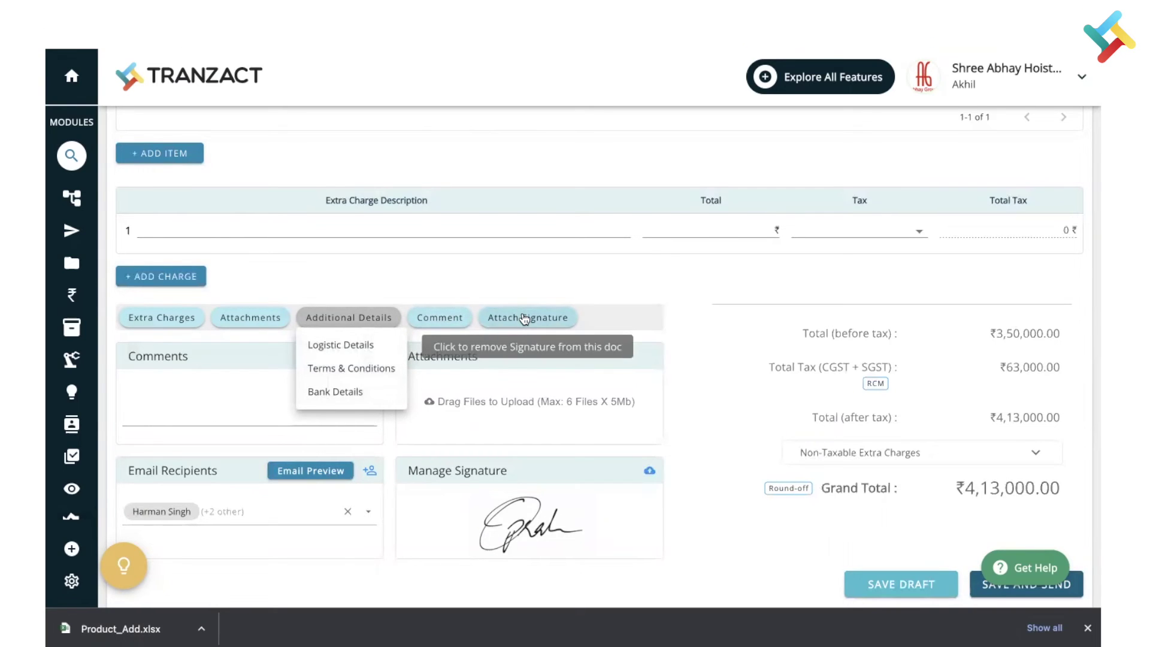
scroll(436, 410, down, 2)
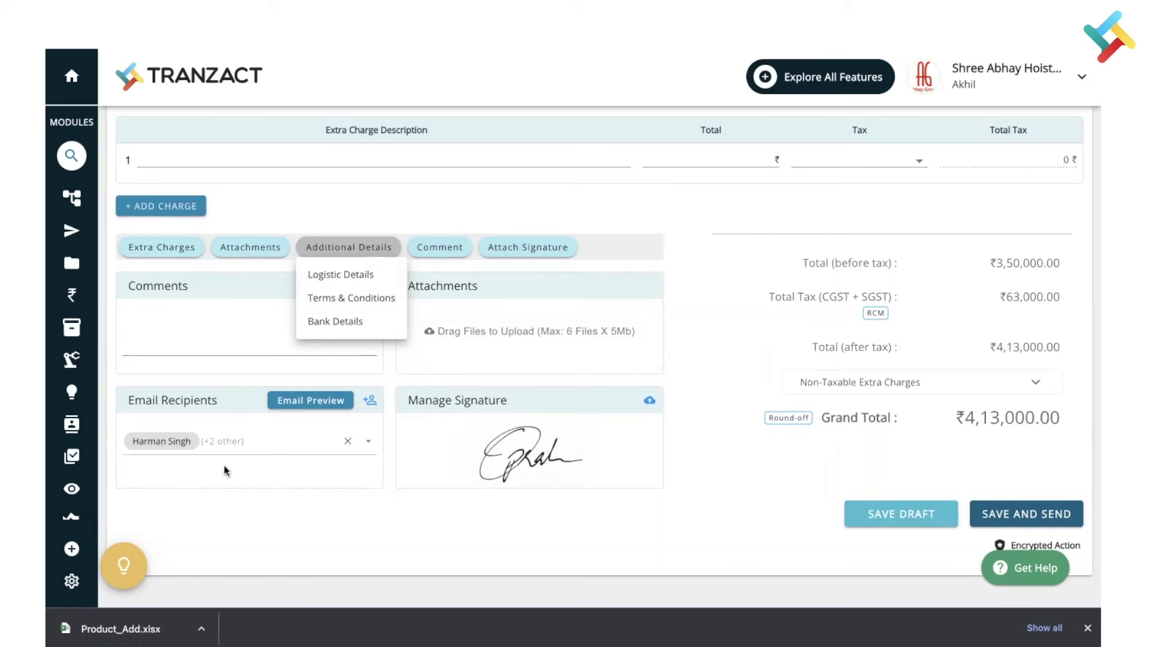
Leave additional email users empty, clear all recipients and confirm no email is sent
click(369, 403)
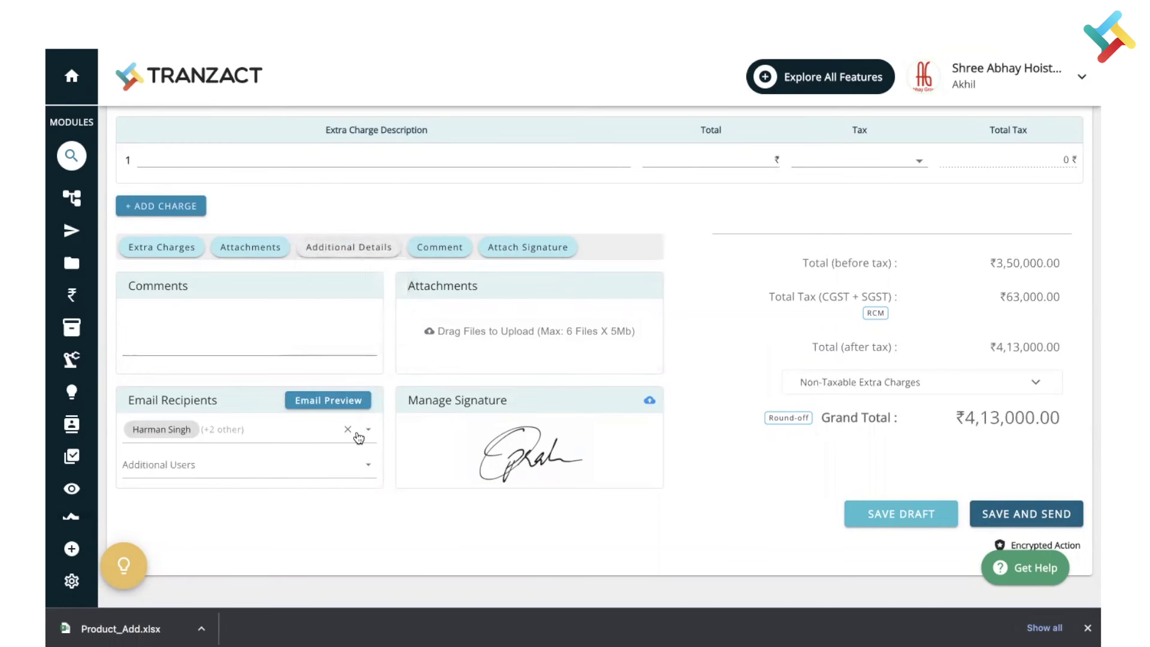
click(289, 466)
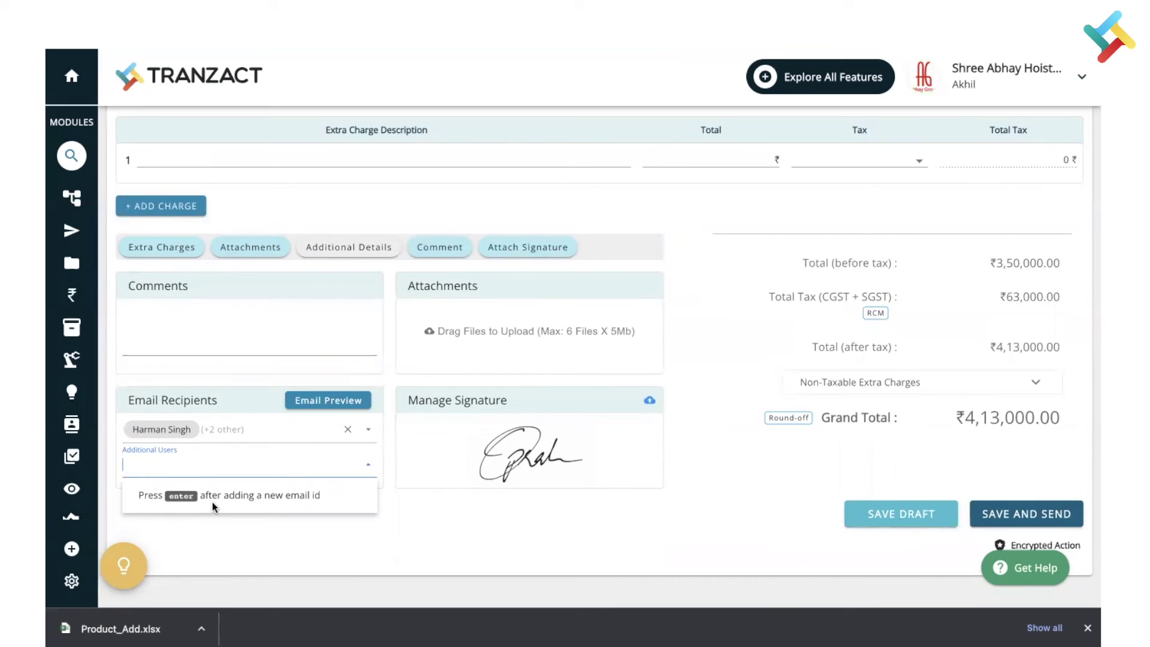
click(314, 521)
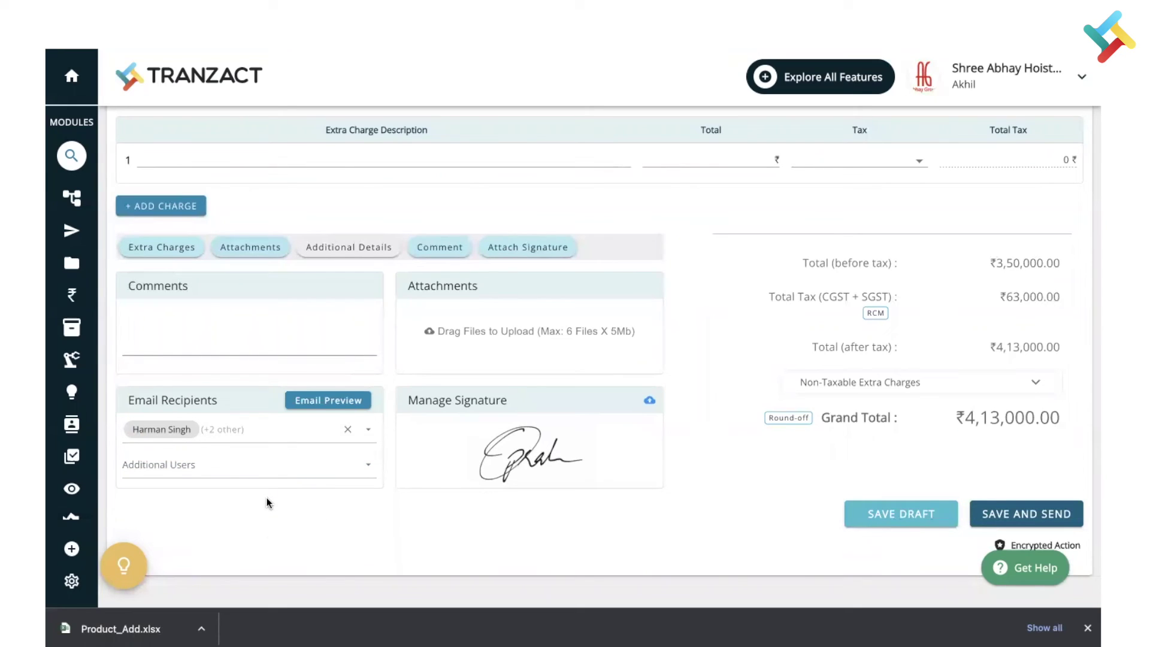
click(348, 431)
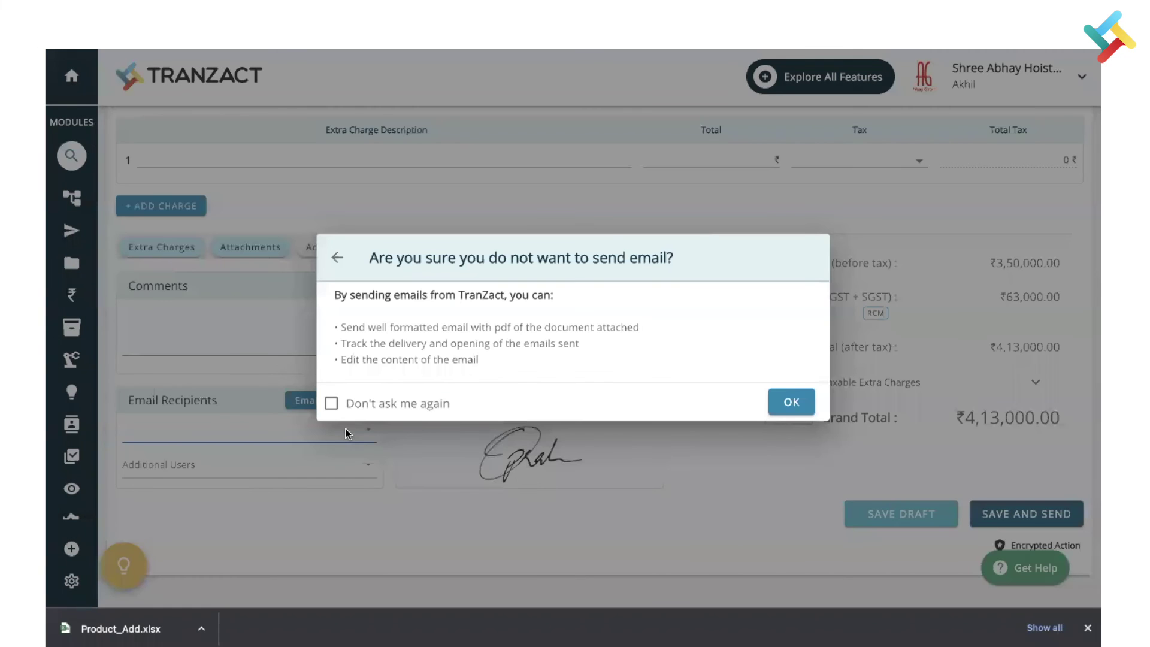
click(795, 404)
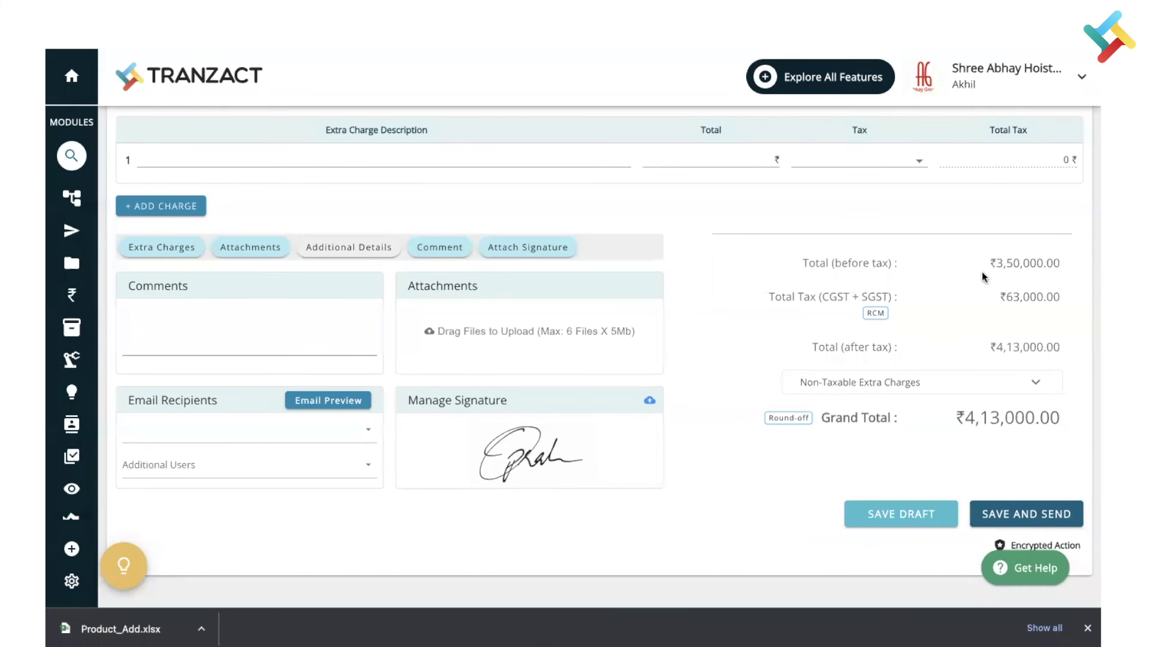
Check the totals: ₹3,50,000 before tax, ₹63,000 tax, ₹4,13,000 after tax
drag(988, 260, 1090, 264)
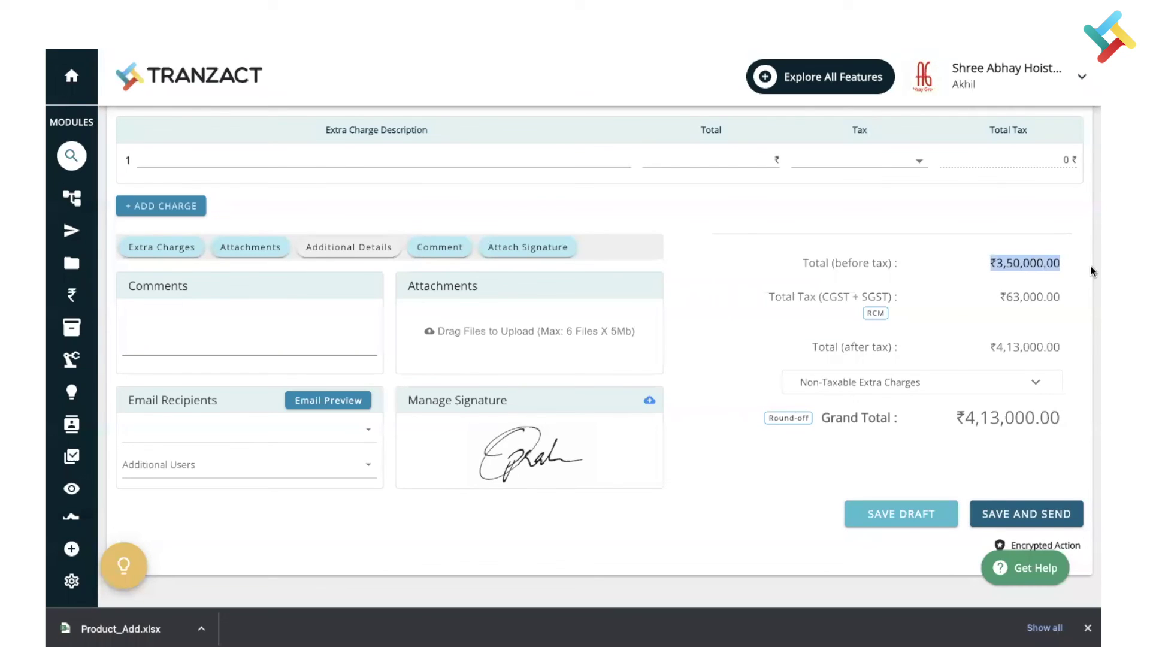
click(953, 300)
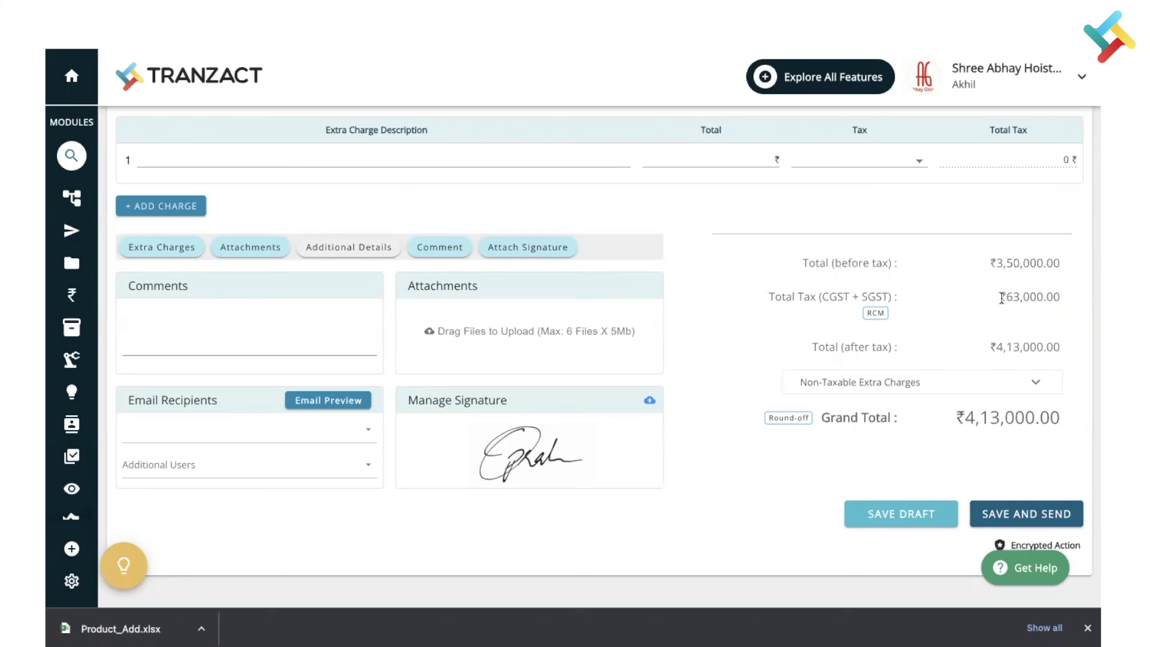
drag(1001, 299, 1072, 305)
drag(978, 347, 1056, 352)
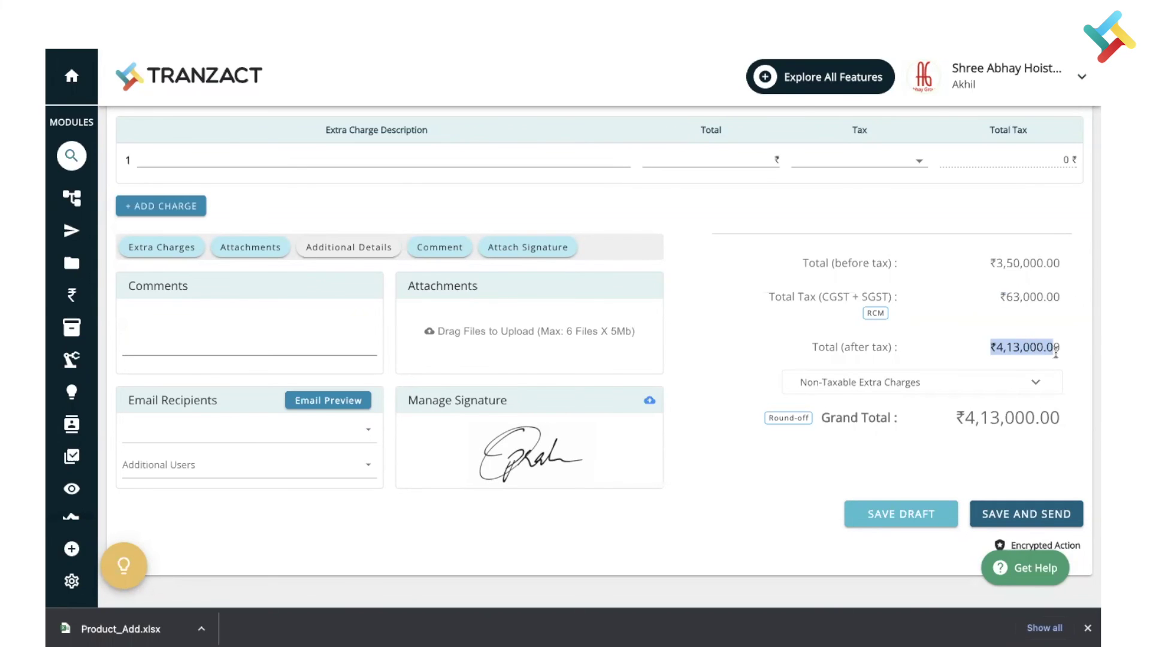
click(889, 467)
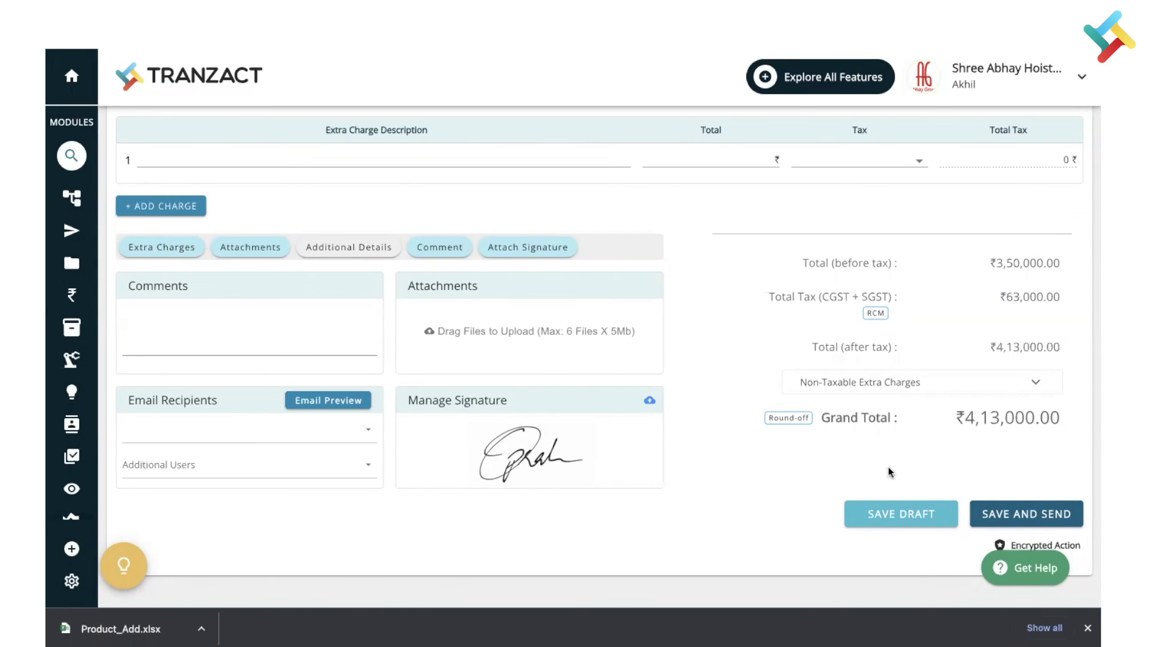
Save, confirm and approve Tax Invoice TXIN000593
click(1026, 514)
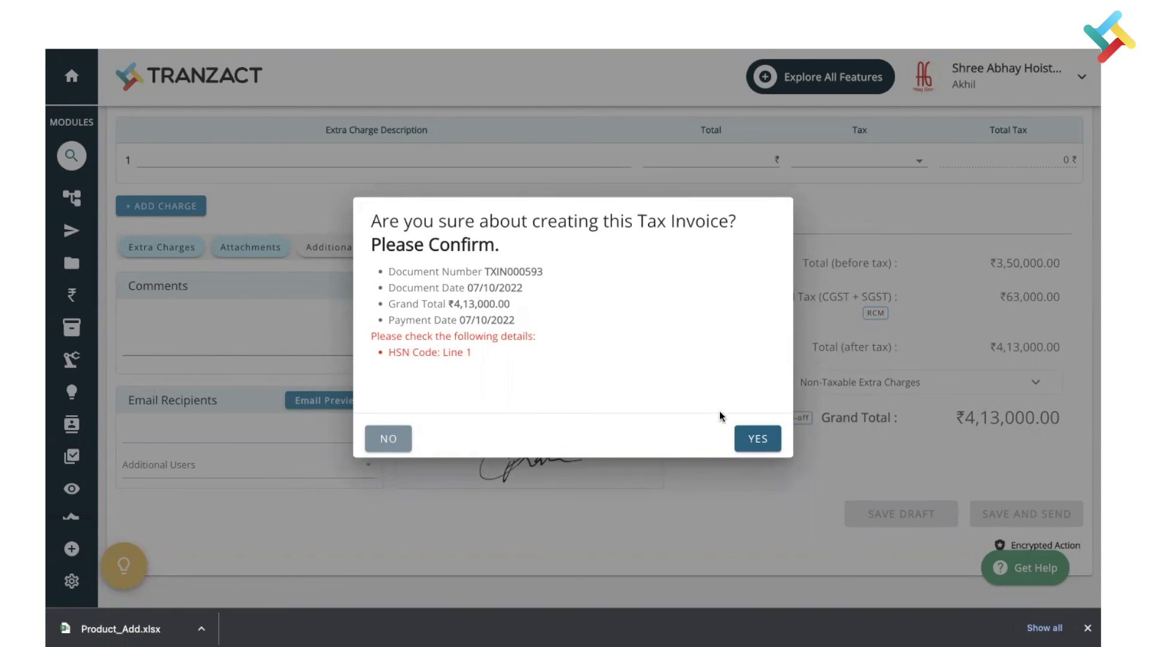
click(753, 450)
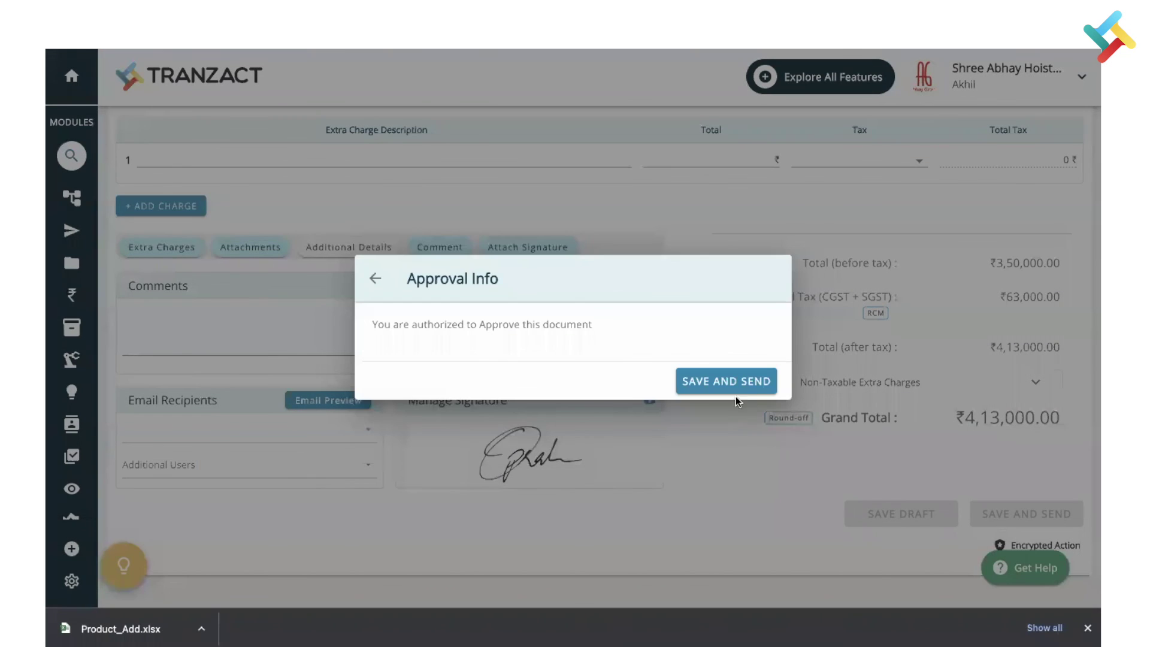
click(733, 389)
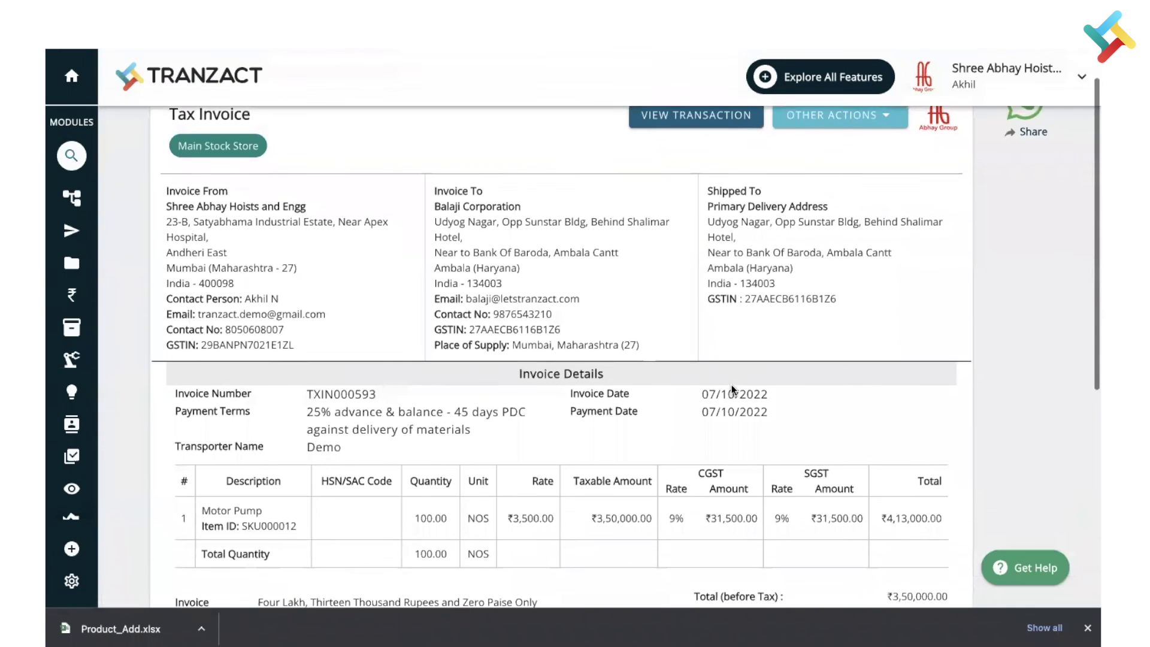
scroll(731, 388, down, 3)
scroll(732, 385, down, 2)
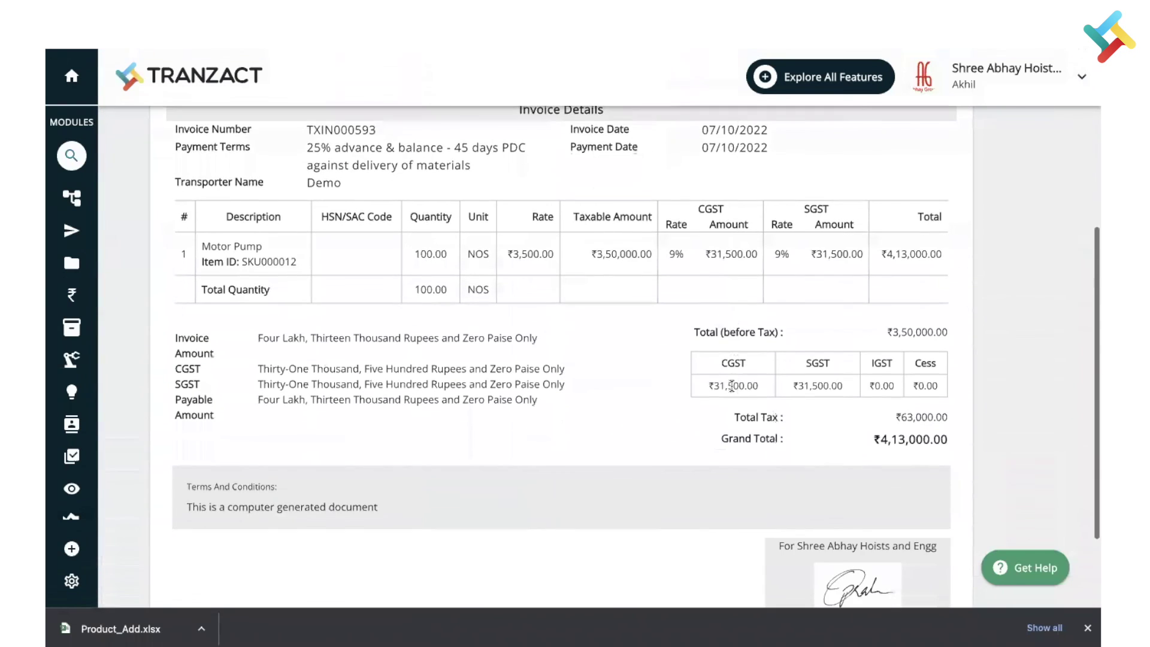
scroll(732, 385, up, 3)
scroll(732, 385, up, 3)
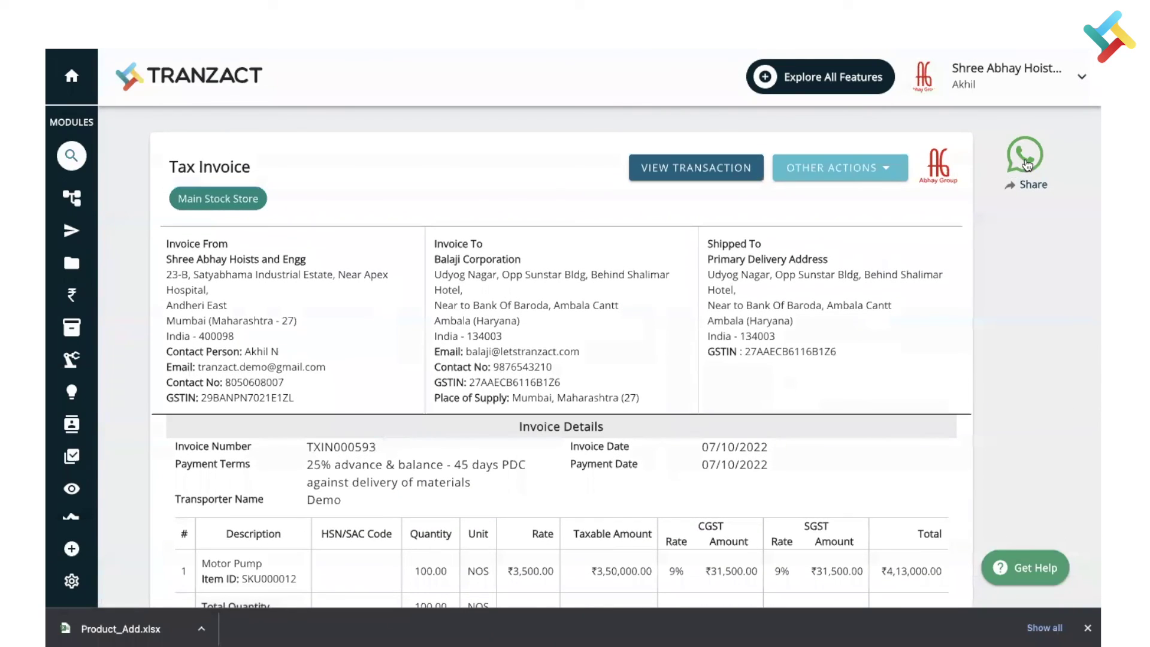
Open the WhatsApp Share panel for saved invoice TXIN000593
click(1025, 159)
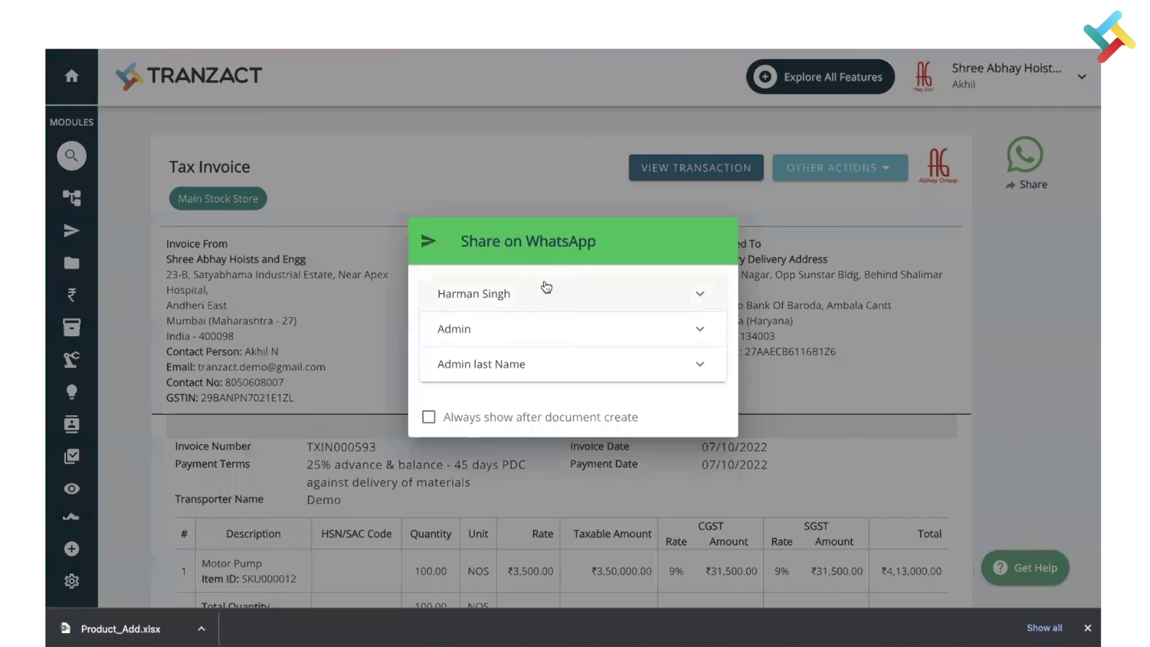